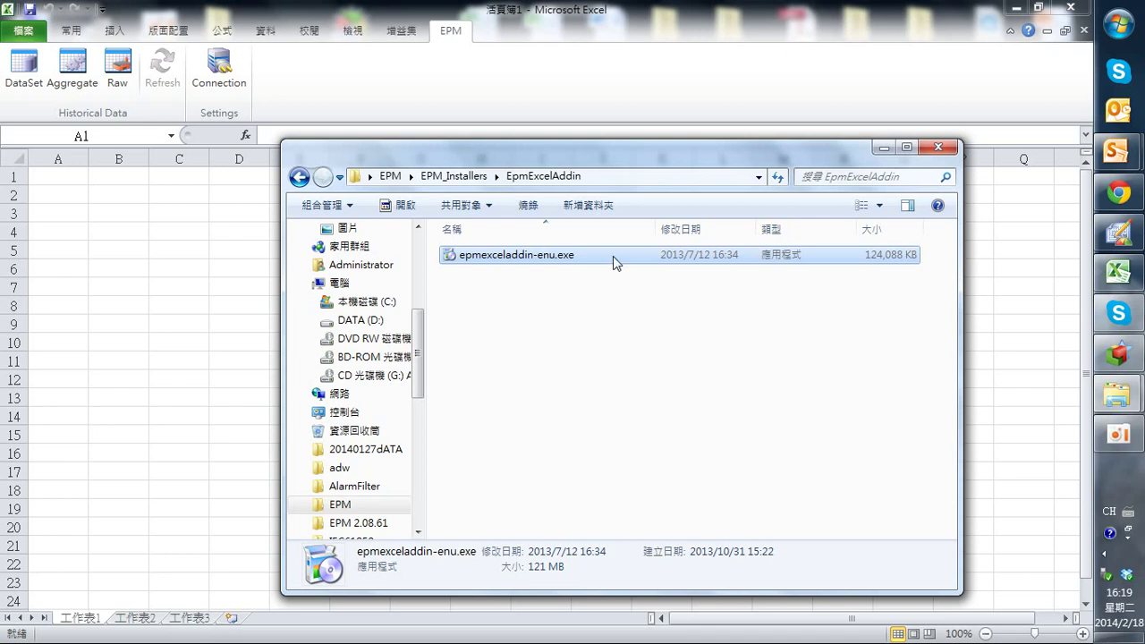
- Bring the blank Excel workbook, with its EPM add-in tab, in front of Explorer
left_click(572, 56)
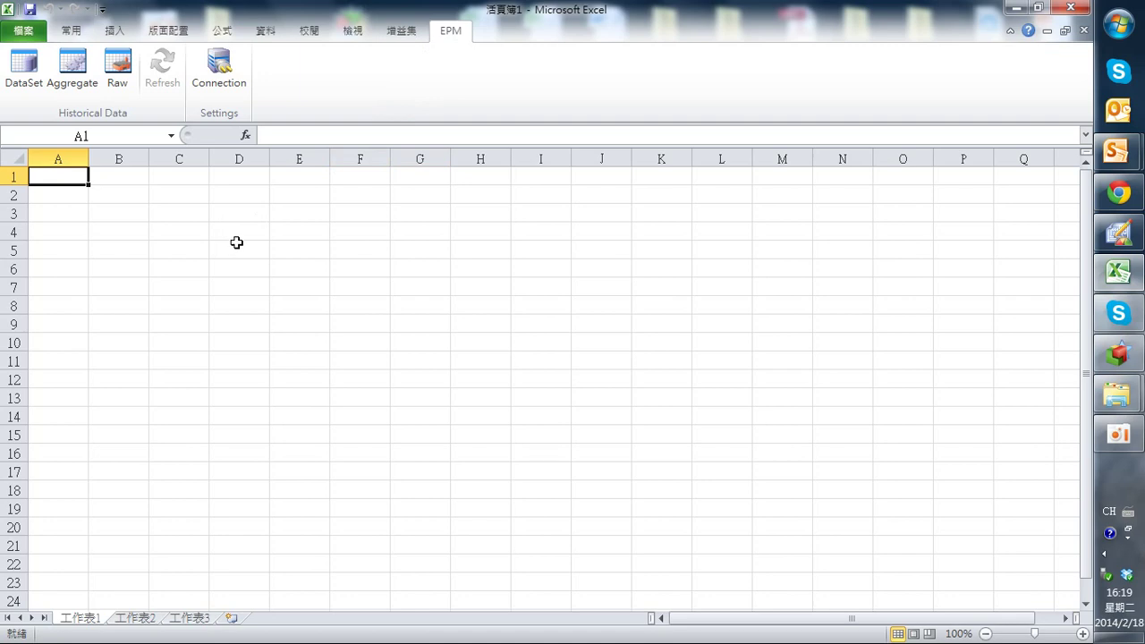
left_click(241, 95)
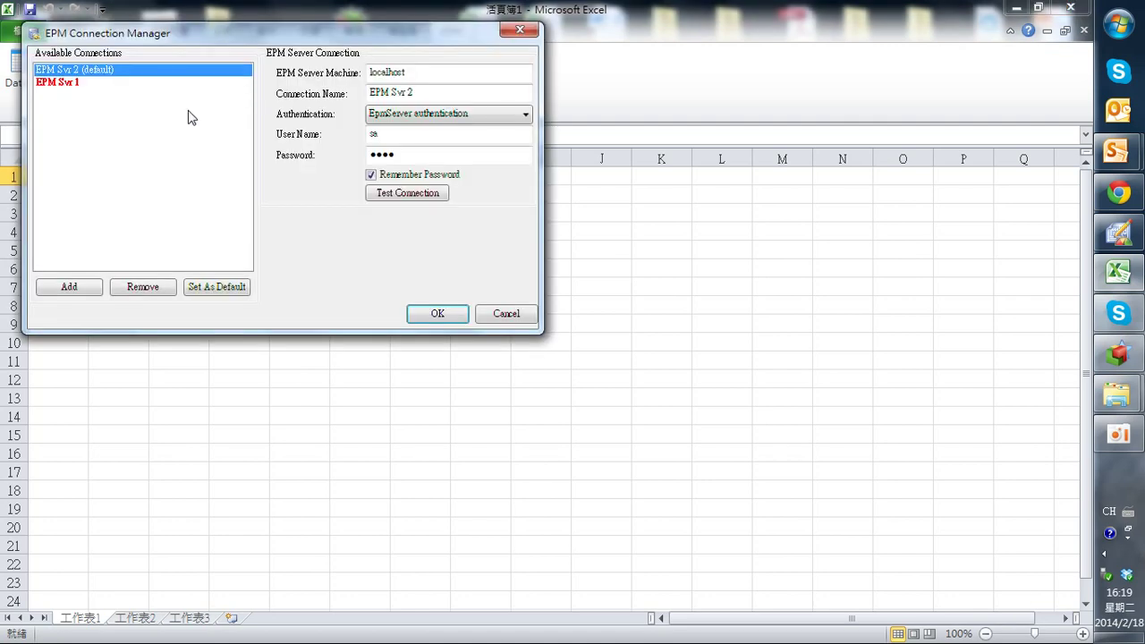
left_click(85, 82)
left_click(125, 288)
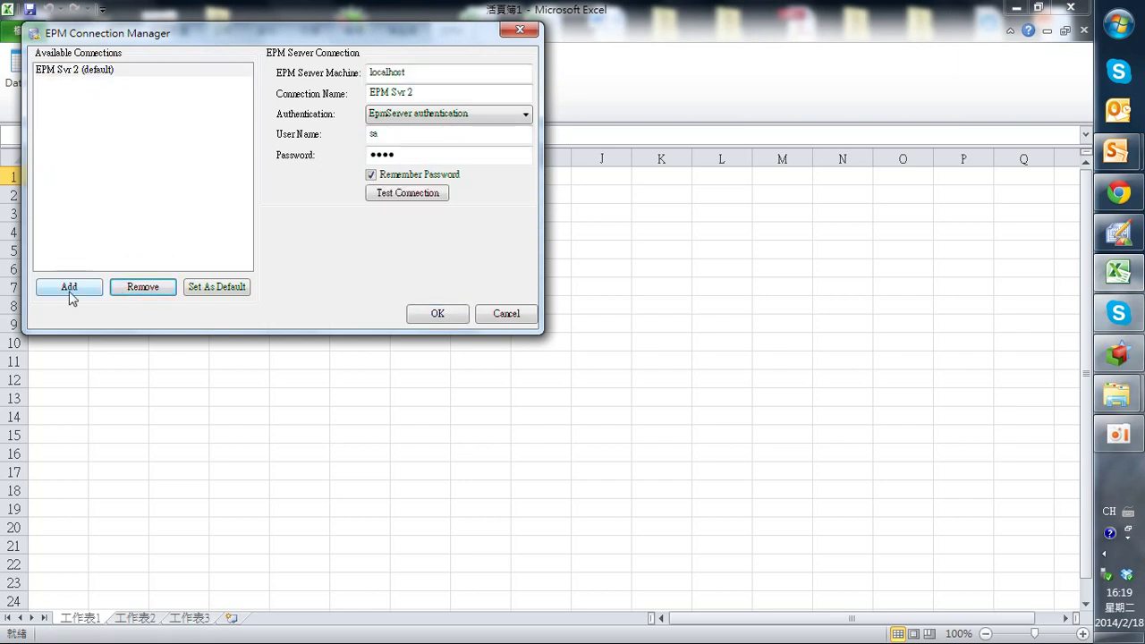
left_click(70, 288)
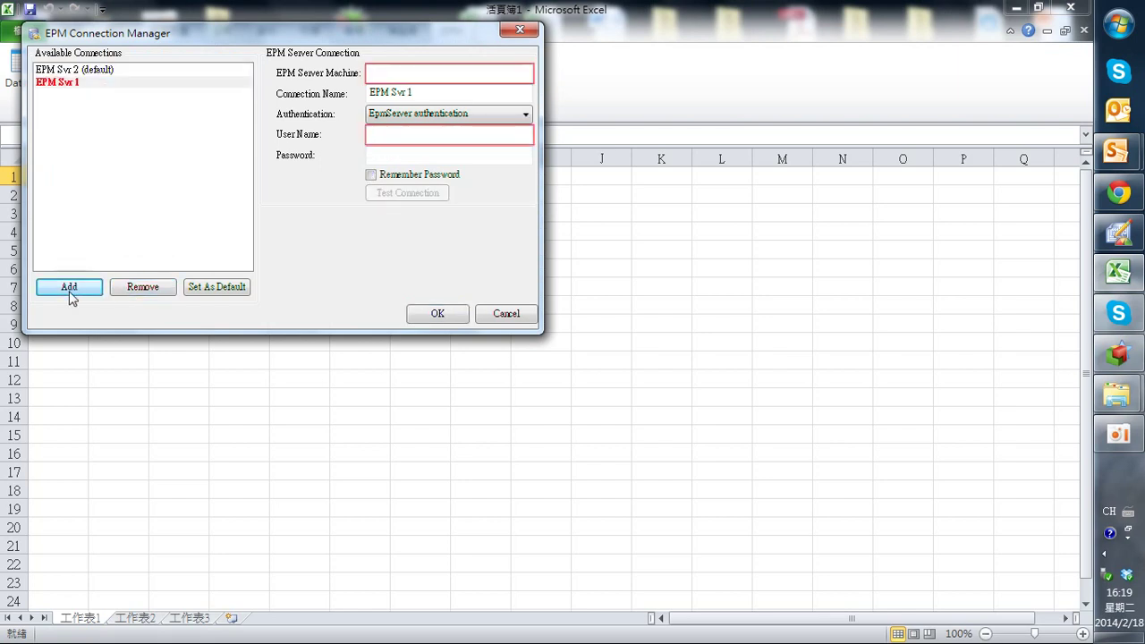
left_click(145, 83)
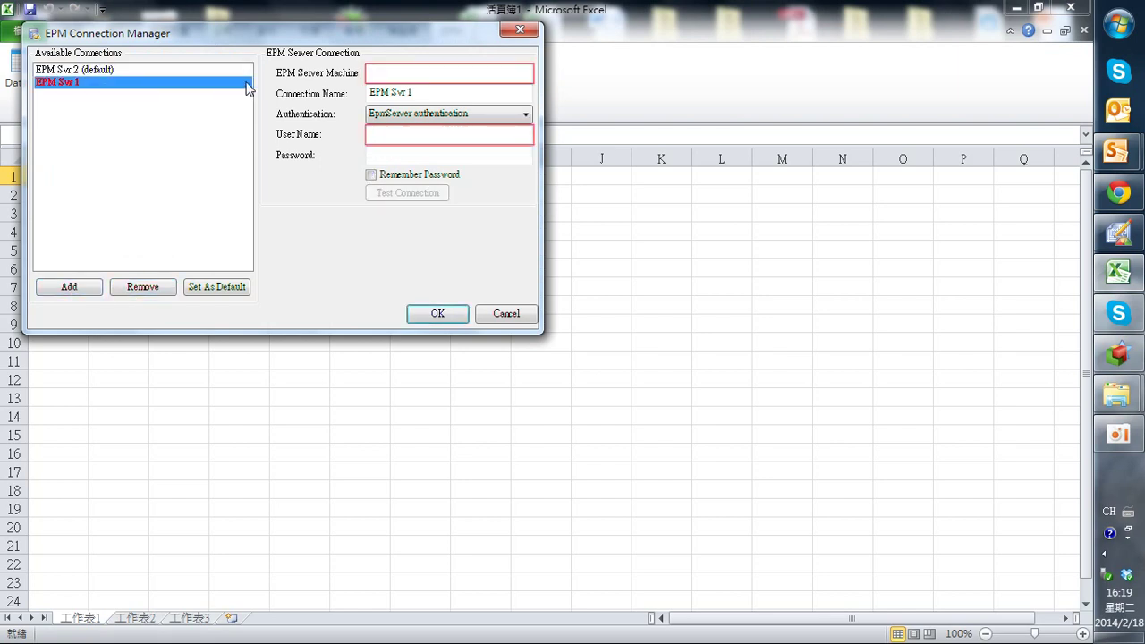
left_click(401, 72)
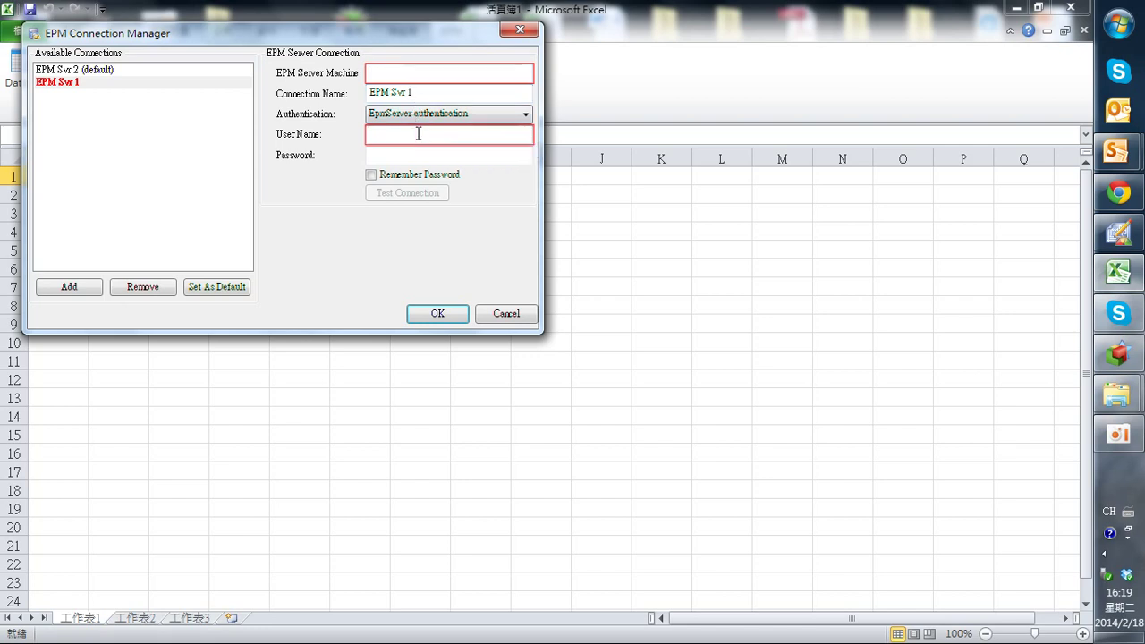
left_click(434, 115)
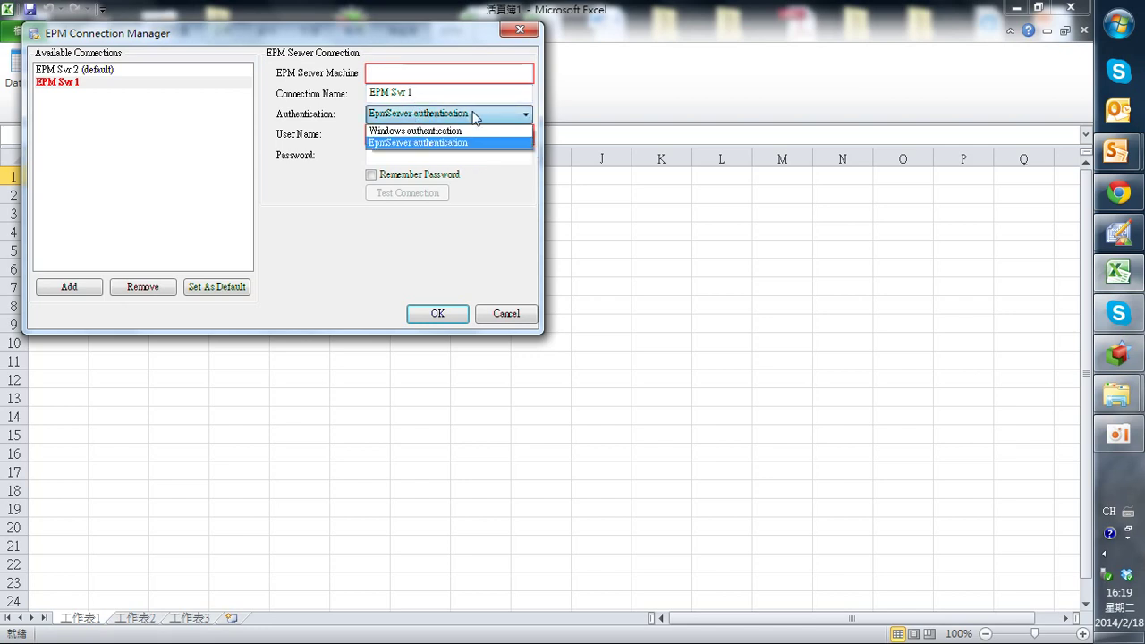
left_click(447, 119)
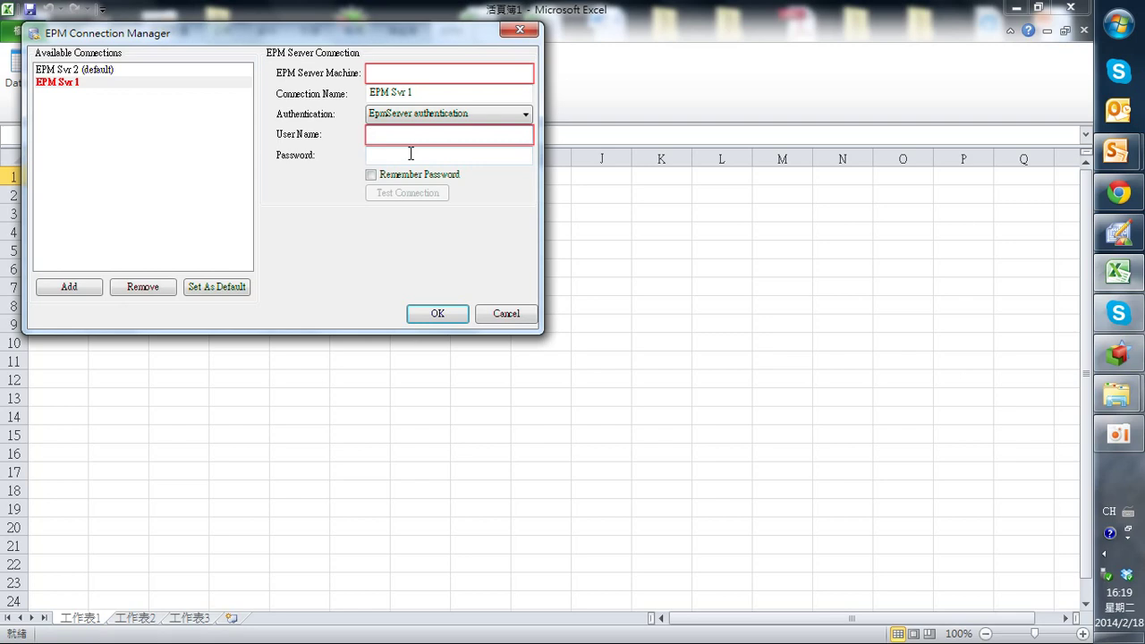
left_click(107, 71)
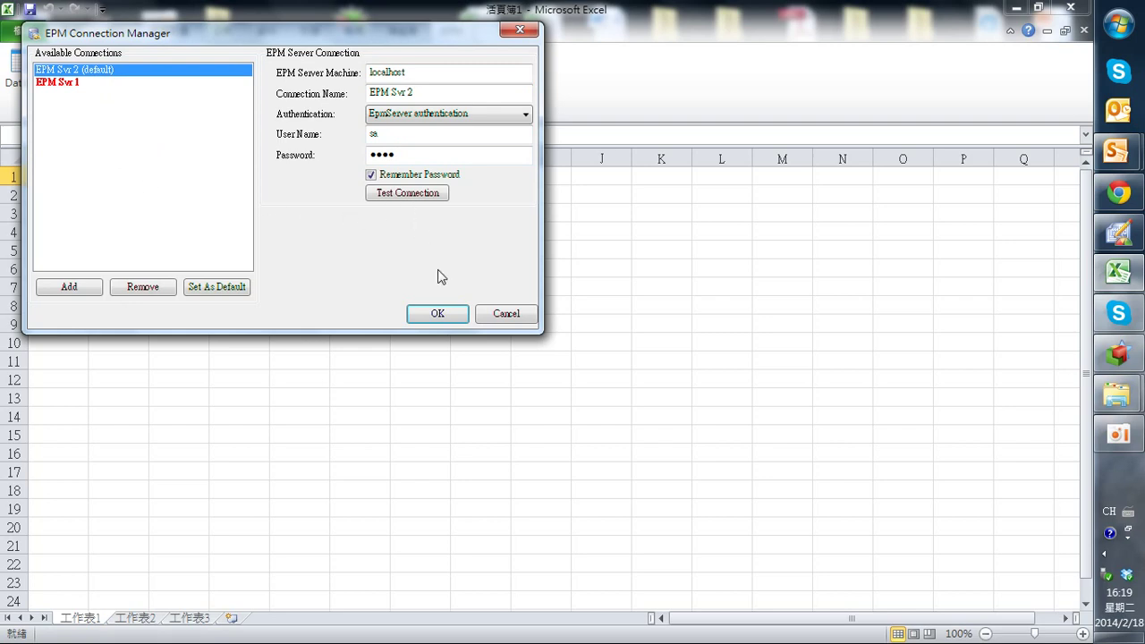
left_click(436, 313)
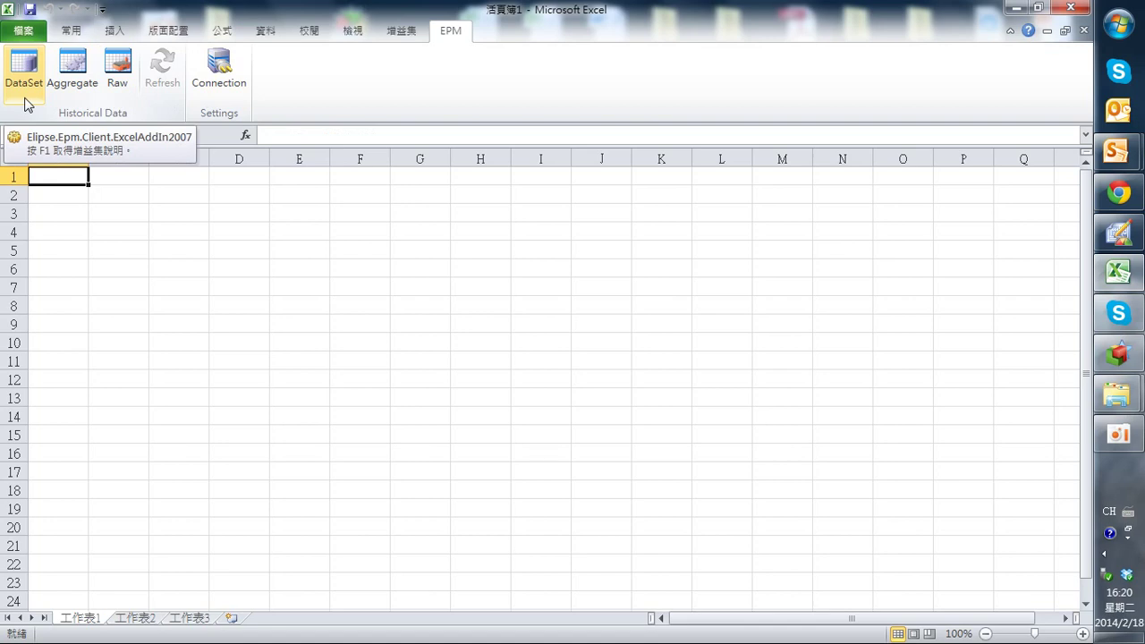
- Start a new EPM DataSet import, keeping EPM Svr 2 as the connection alias
left_click(25, 100)
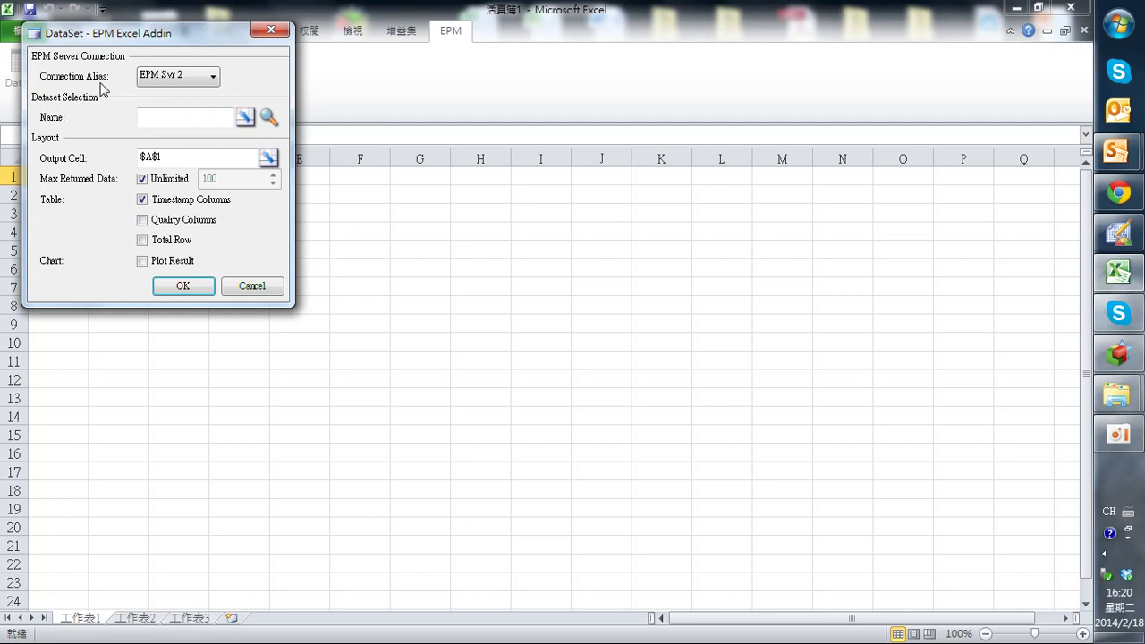
left_click(205, 87)
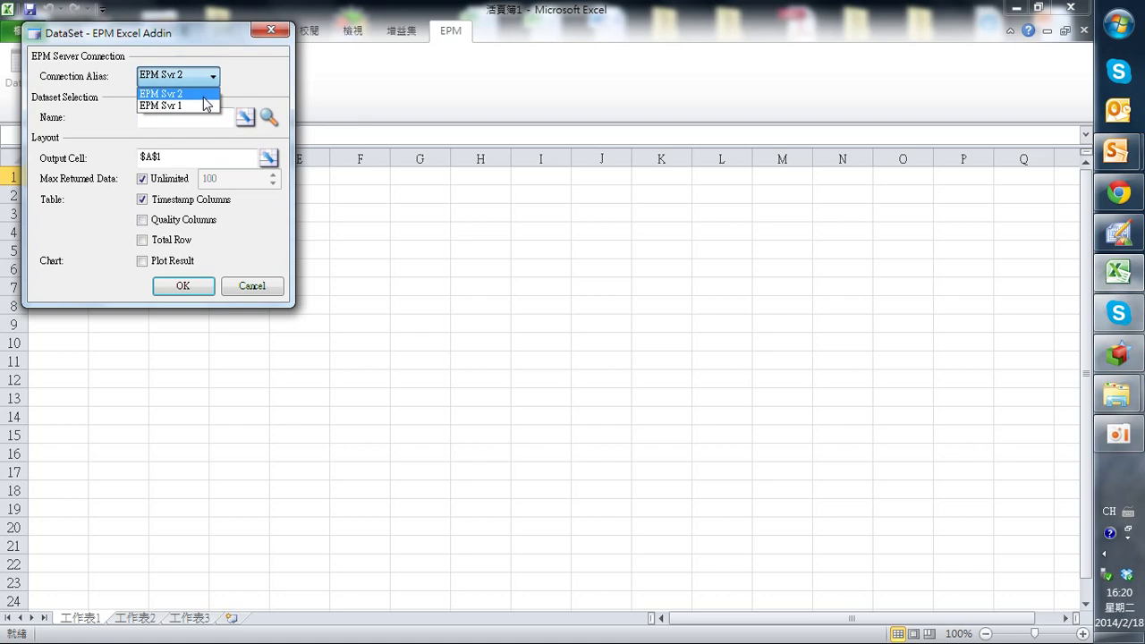
left_click(204, 96)
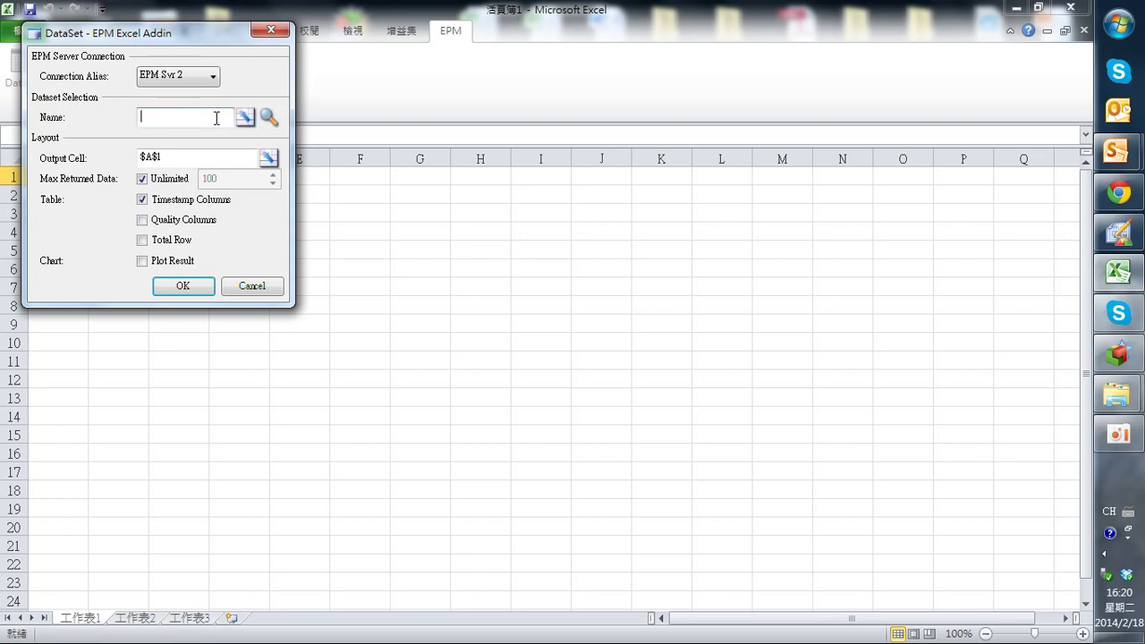
- Choose the SubStation dataset and enable Quality Columns and Plot Result
left_click(268, 118)
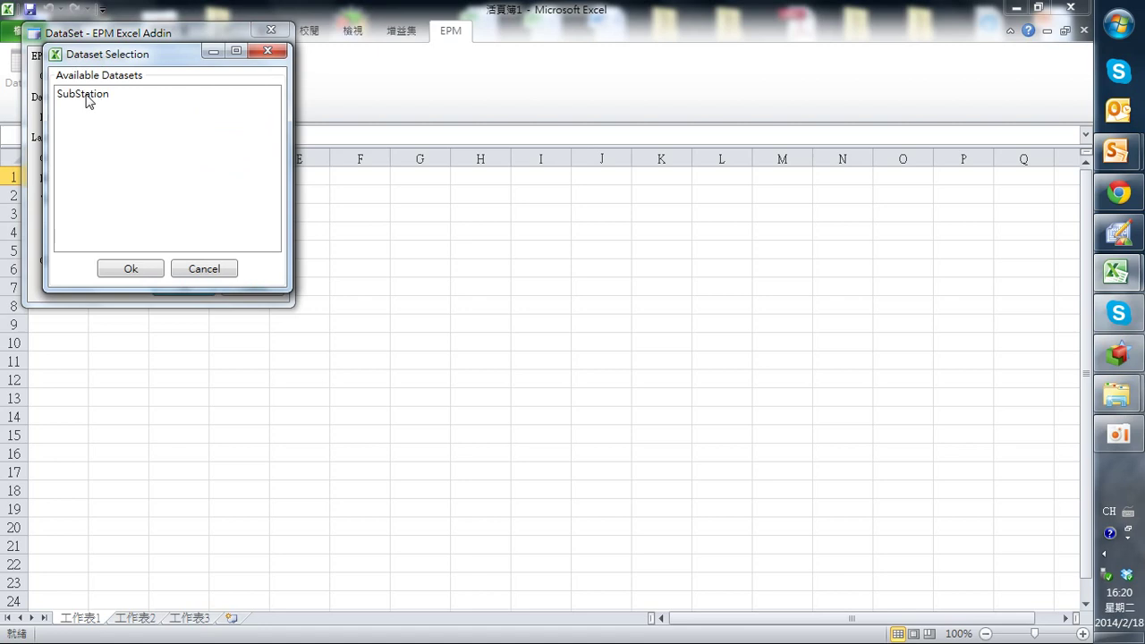
left_click(87, 97)
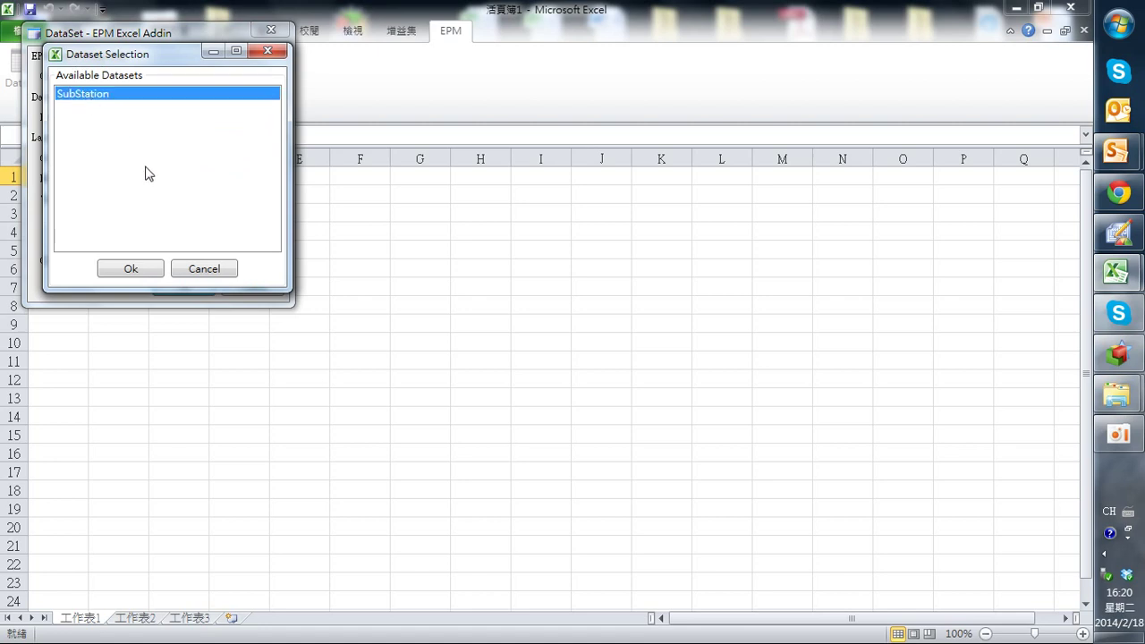
left_click(131, 268)
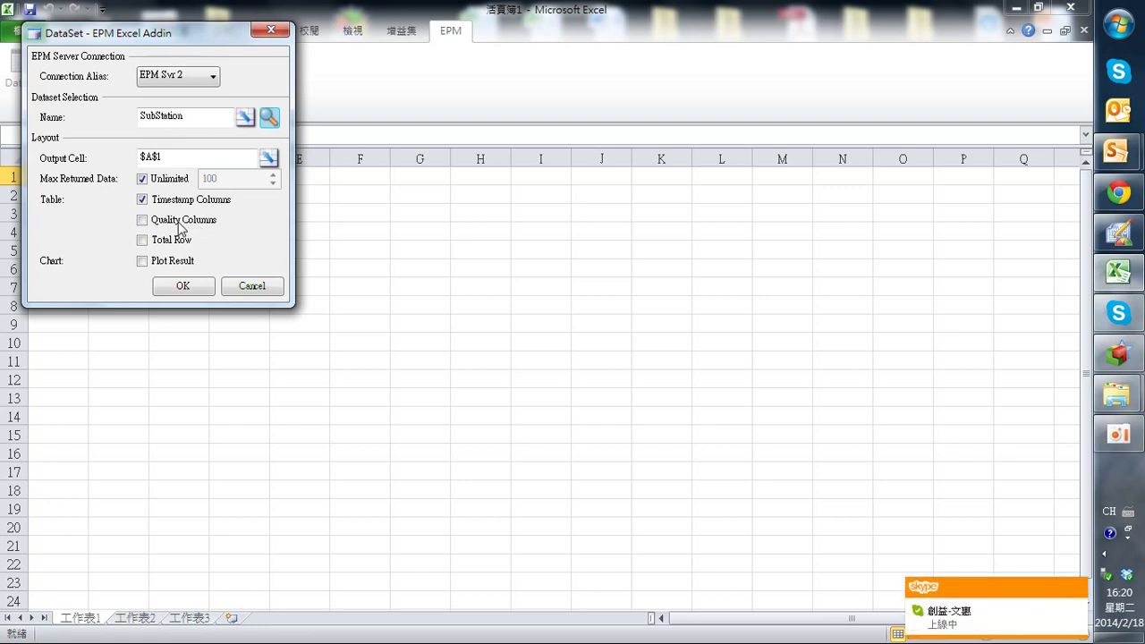
left_click(143, 221)
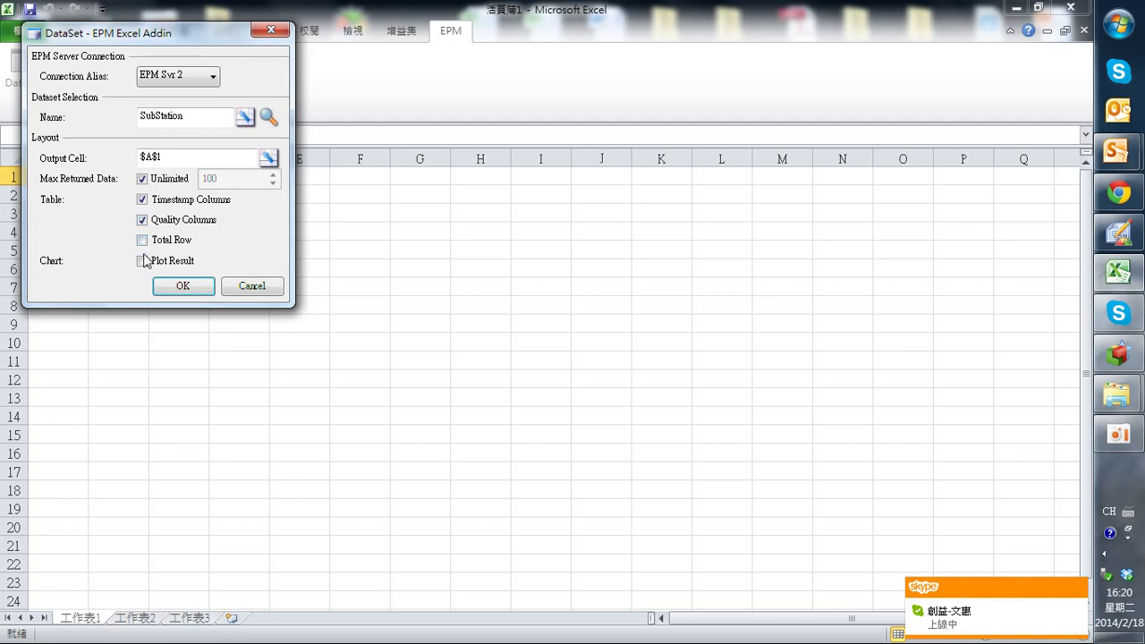
left_click(141, 261)
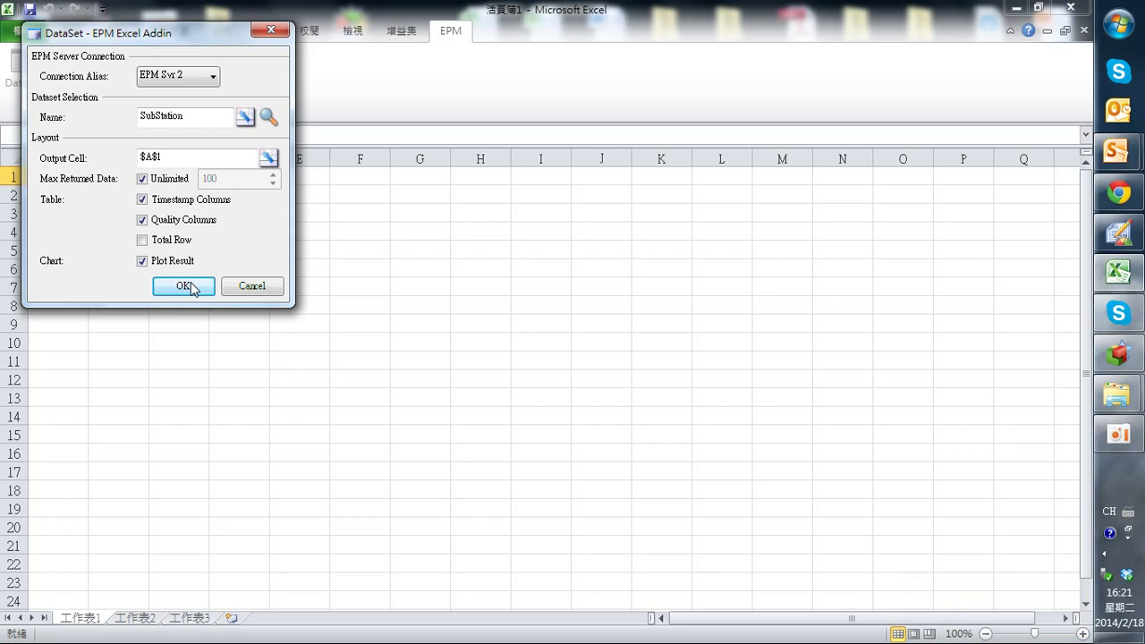
- Run the SubStation import and review its timestamps and quality values down the table
left_click(184, 286)
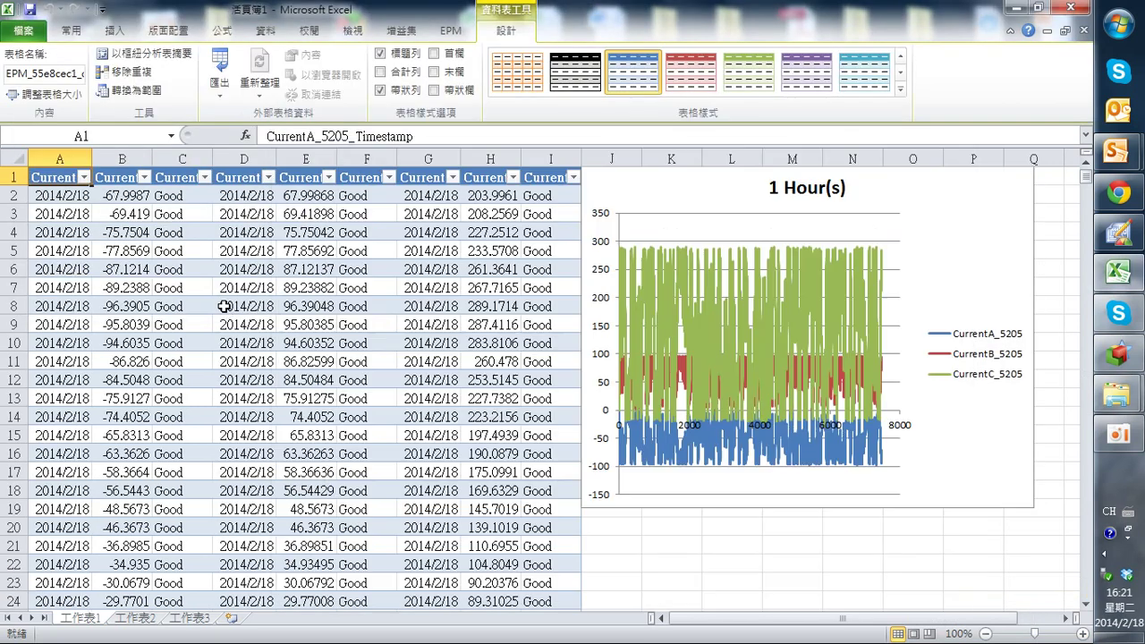
left_click(224, 307)
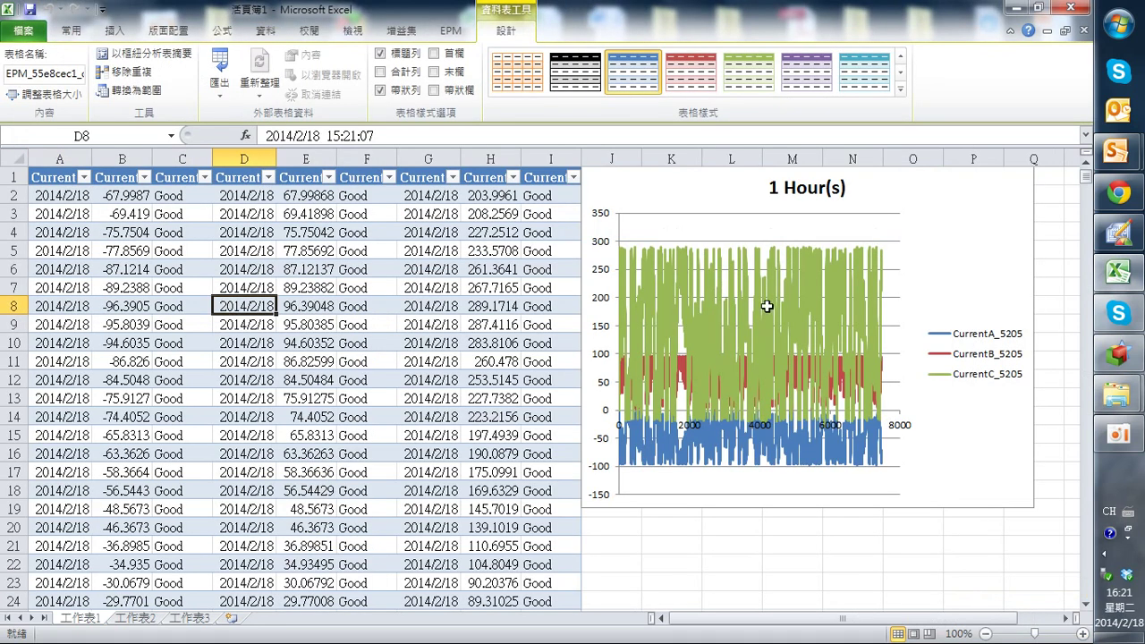
left_click(78, 199)
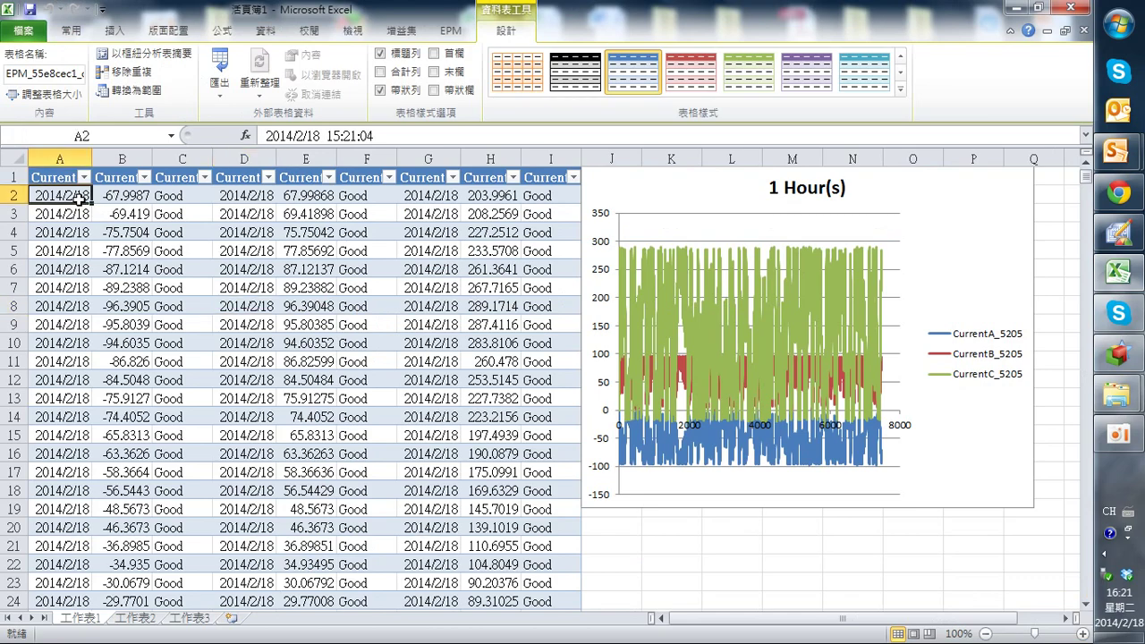
left_click(379, 196)
scroll(377, 282, "down", 6)
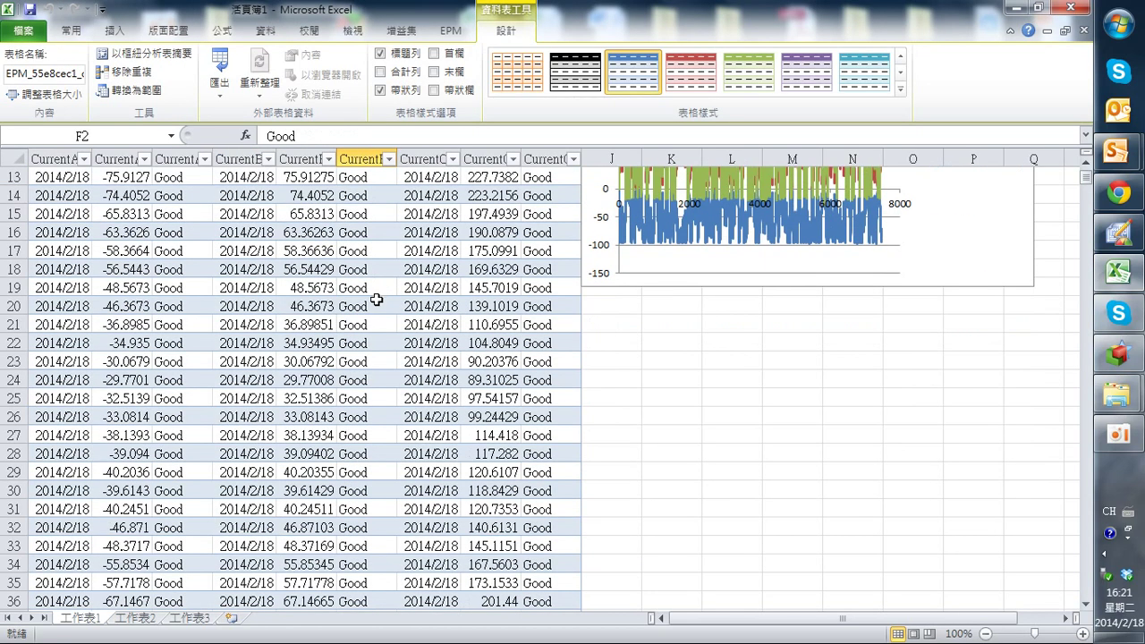
scroll(374, 300, "down", 2)
scroll(371, 299, "down", 9)
scroll(371, 300, "down", 8)
scroll(371, 299, "down", 11)
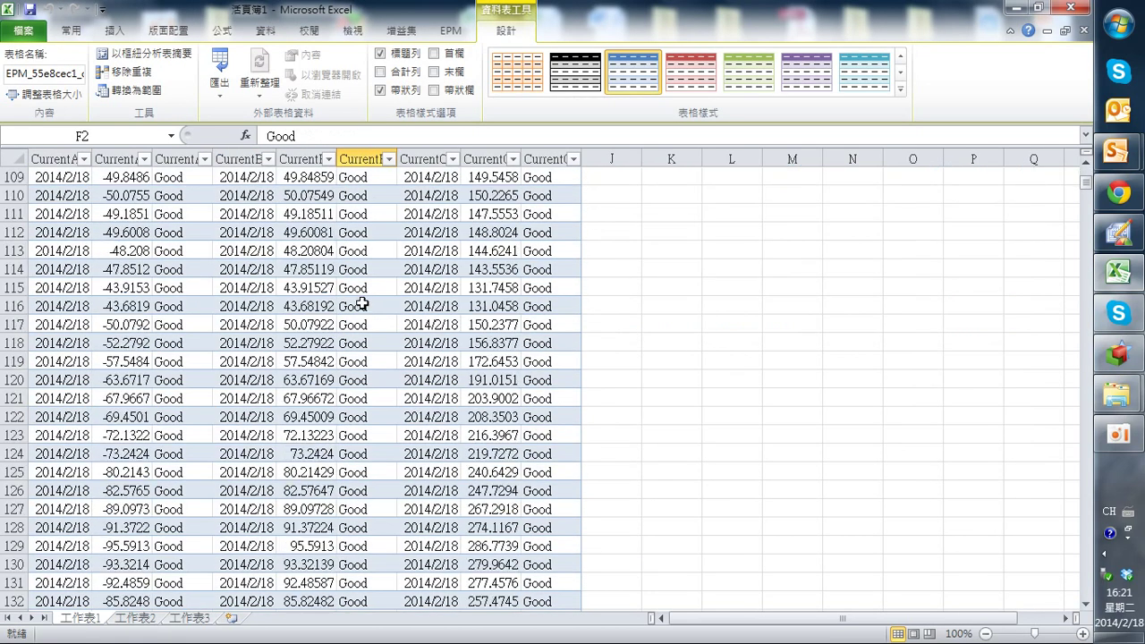
scroll(371, 300, "down", 4)
- Inspect the 1 Hour(s) current chart, then select cell R1 for the next output
mouse_move(1084, 183)
left_mouse_down()
mouse_move(1045, 588)
mouse_move(1035, 530)
left_mouse_up()
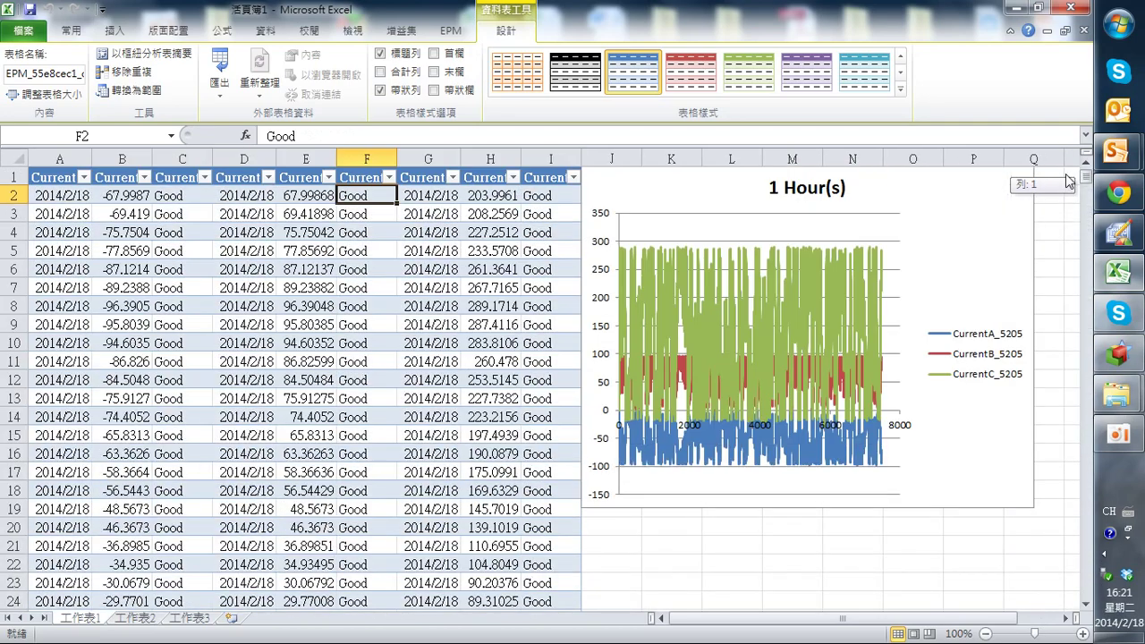
left_click_drag(1035, 530, 1037, 184)
left_click(913, 211)
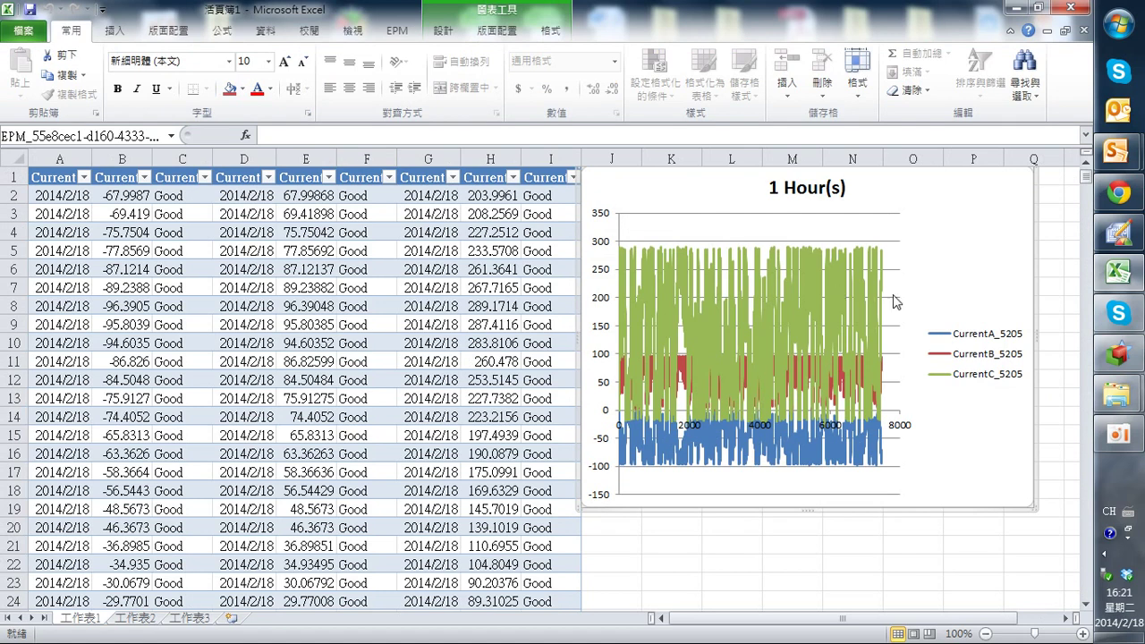
left_click_drag(758, 622, 877, 617)
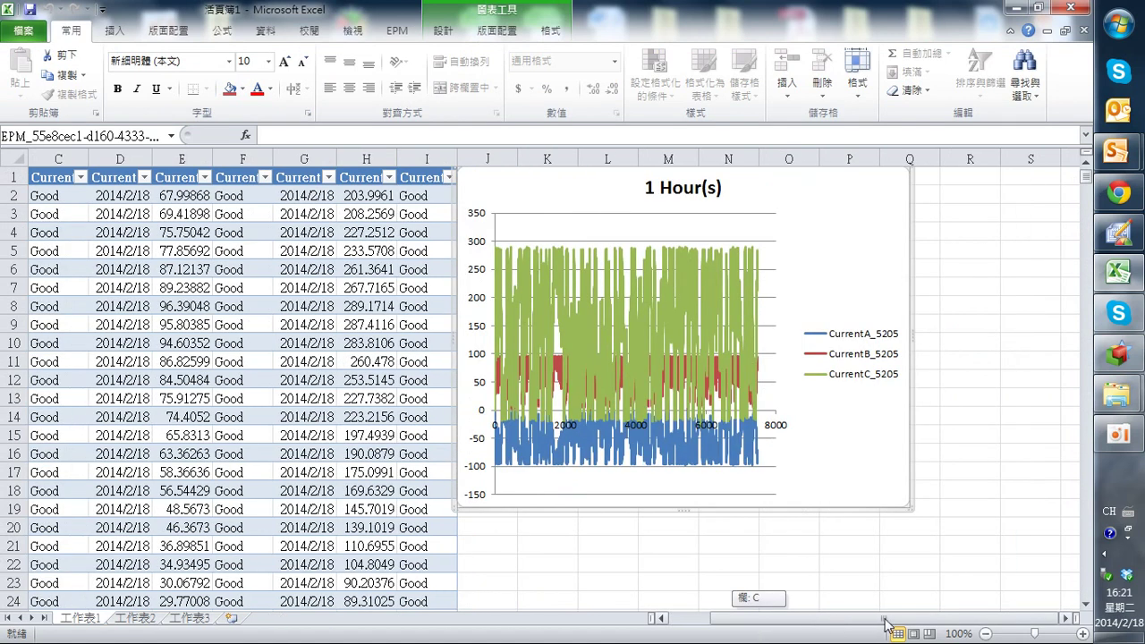
left_click(970, 179)
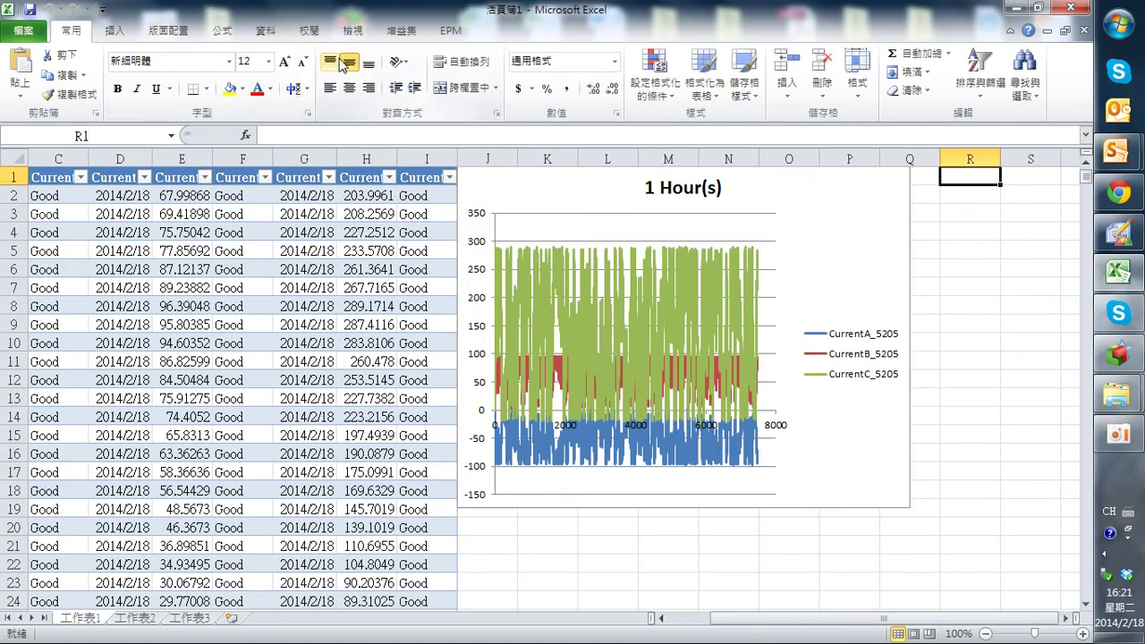
left_click(449, 30)
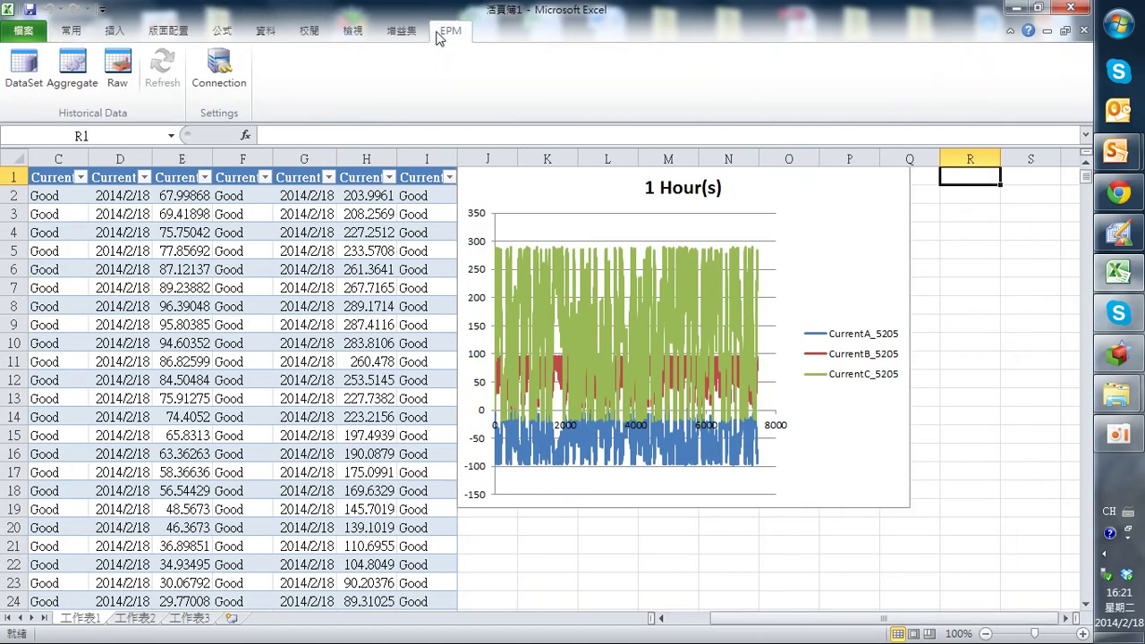
- Start an aggregate import with CurrentA_5205, CurrentB_5205 and CurrentC_5205 from SubStation_5205
left_click(73, 71)
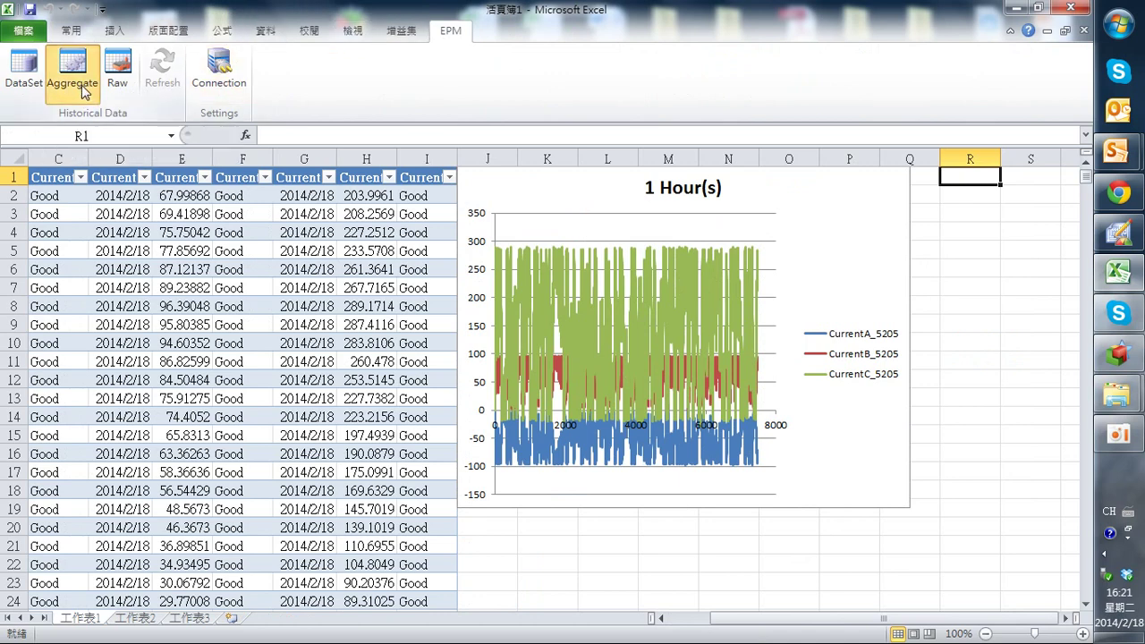
left_click_drag(189, 45, 242, 85)
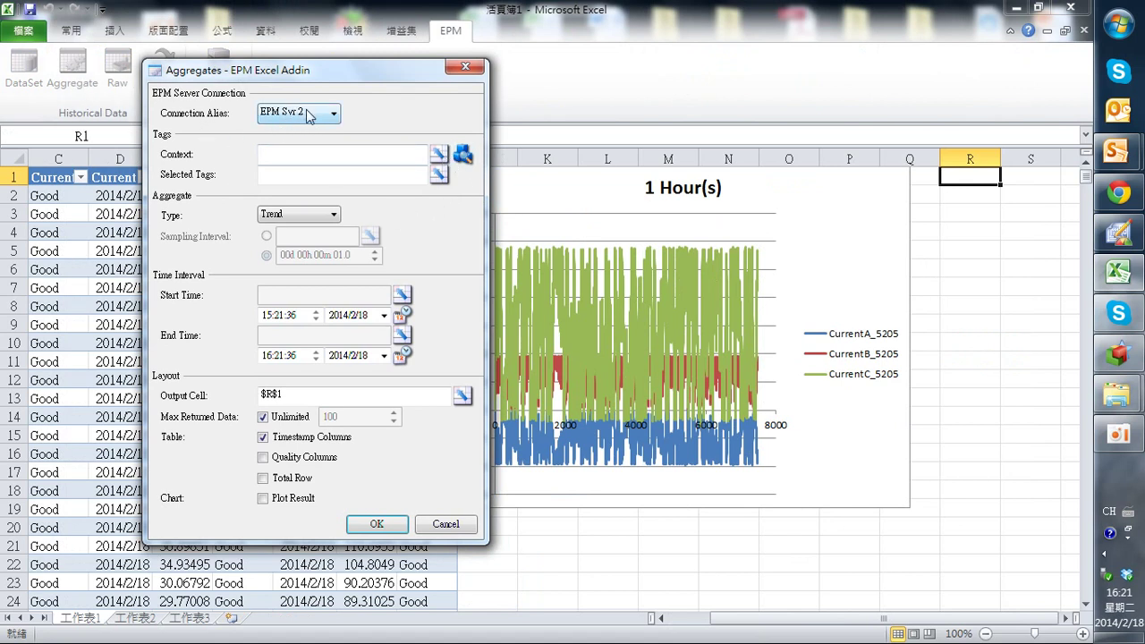
left_click(289, 153)
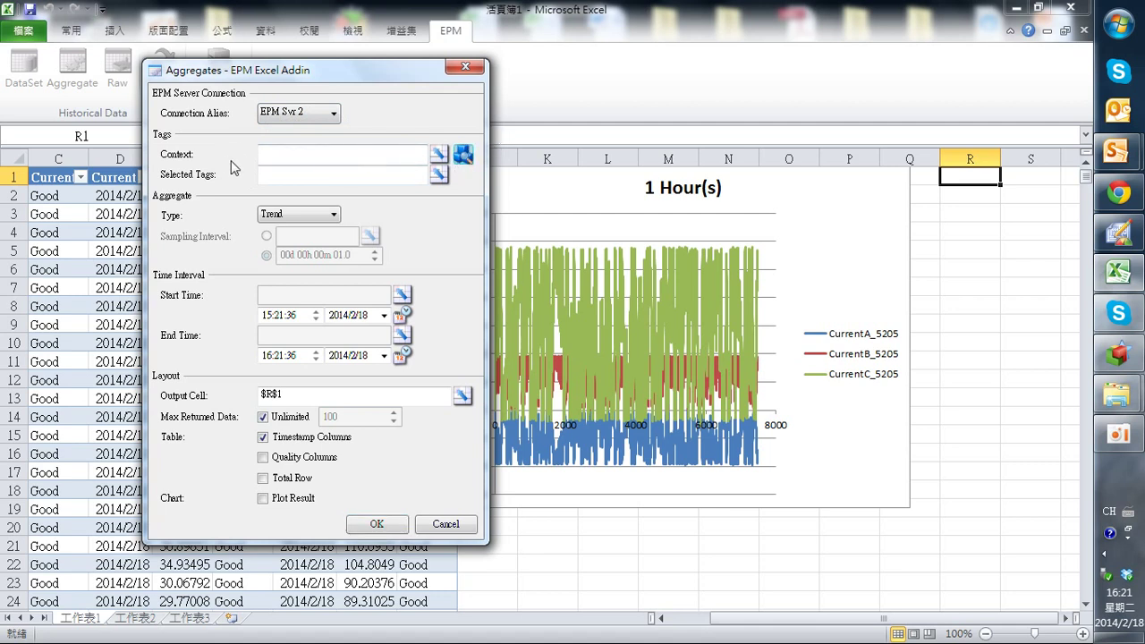
key("Return")
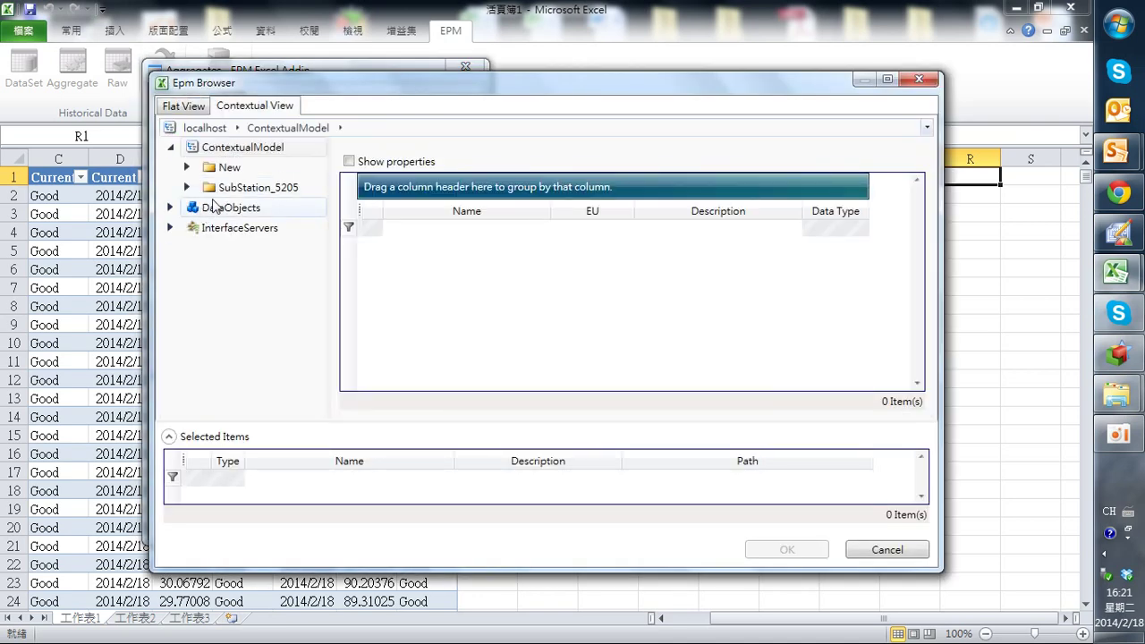
left_click(258, 187)
left_click(372, 246)
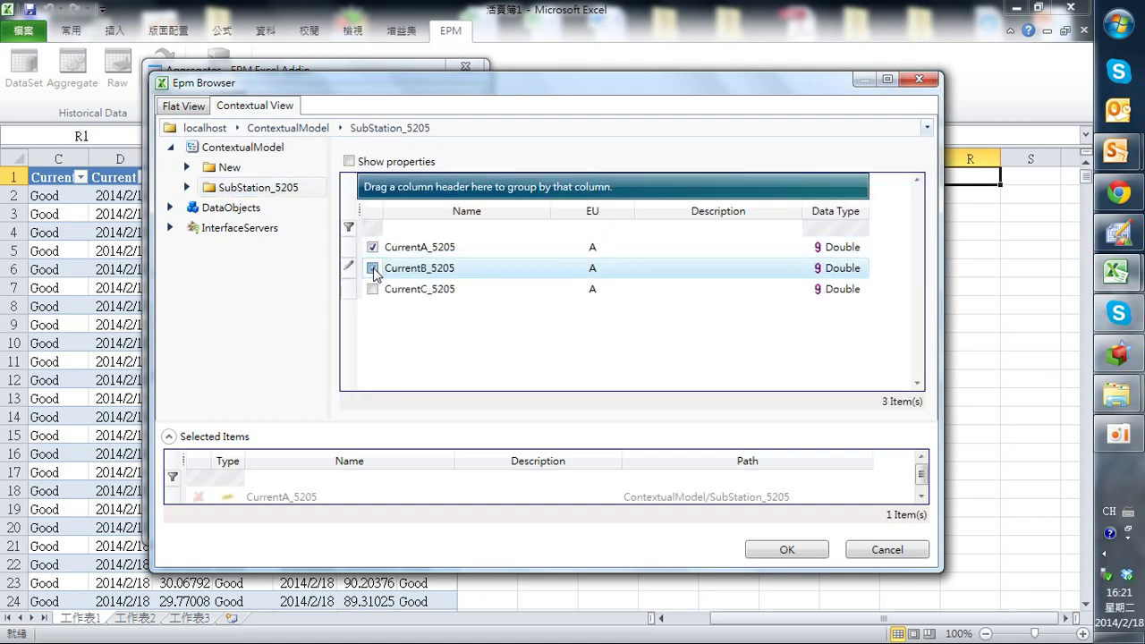
left_click(372, 268)
left_click(372, 289)
left_click(769, 549)
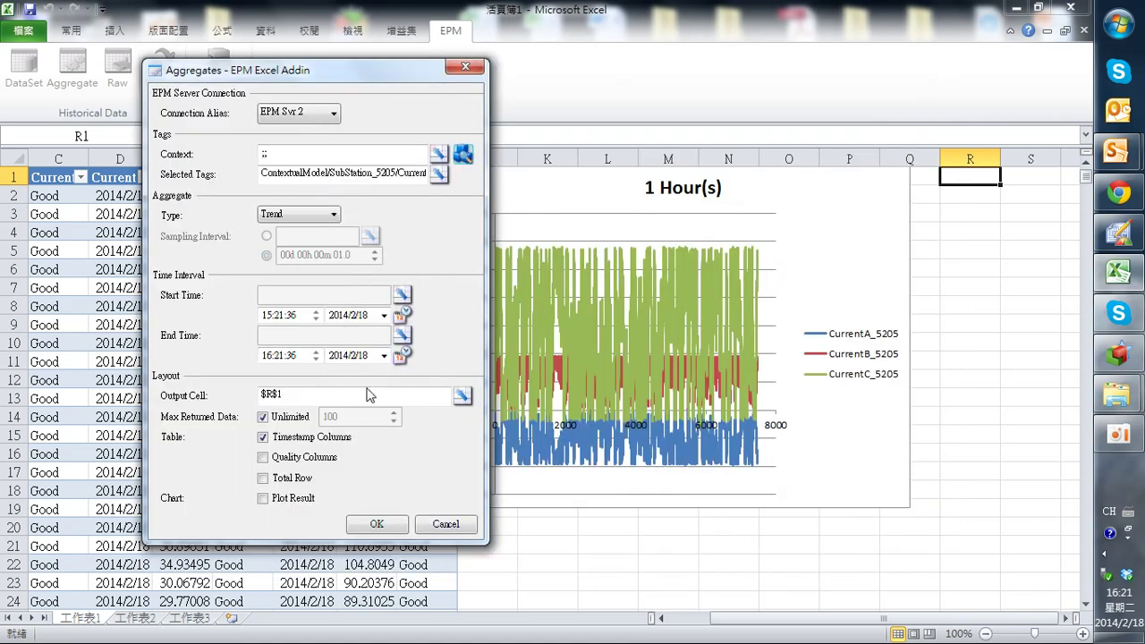
- Set the aggregate type to Total and run the query into R1
left_click(291, 220)
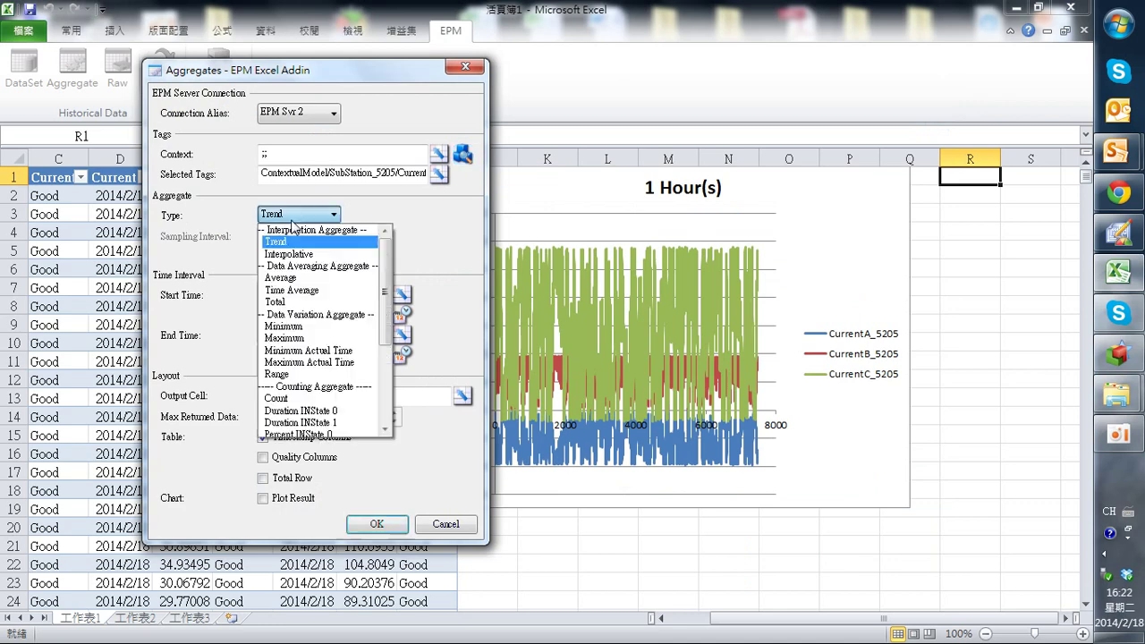
left_click_drag(383, 260, 382, 295)
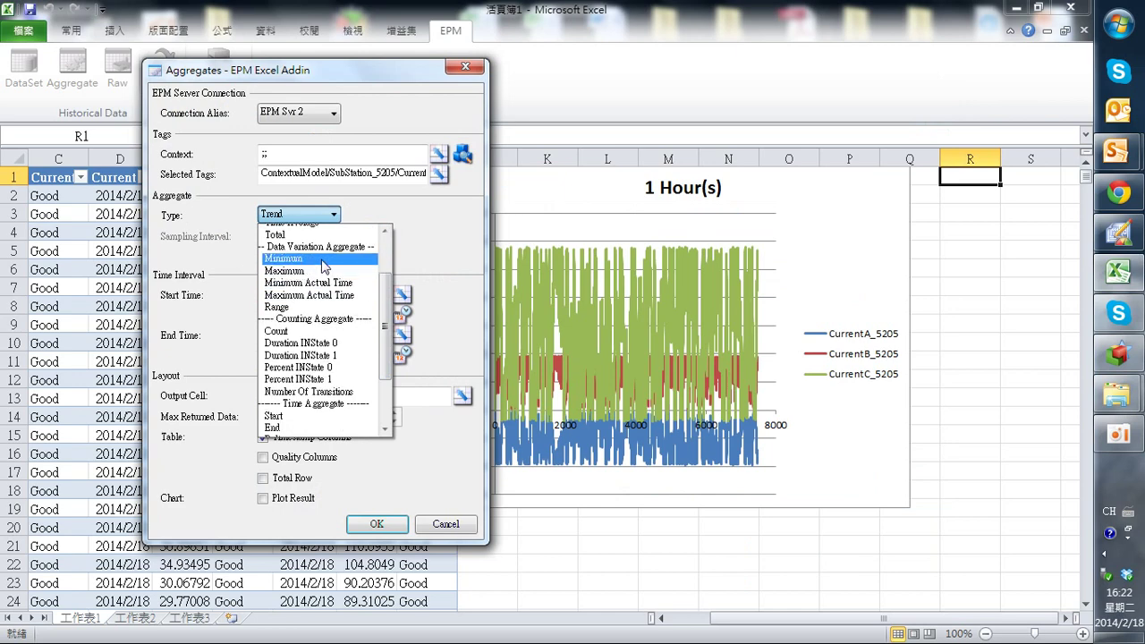
scroll(330, 299, "down", 2)
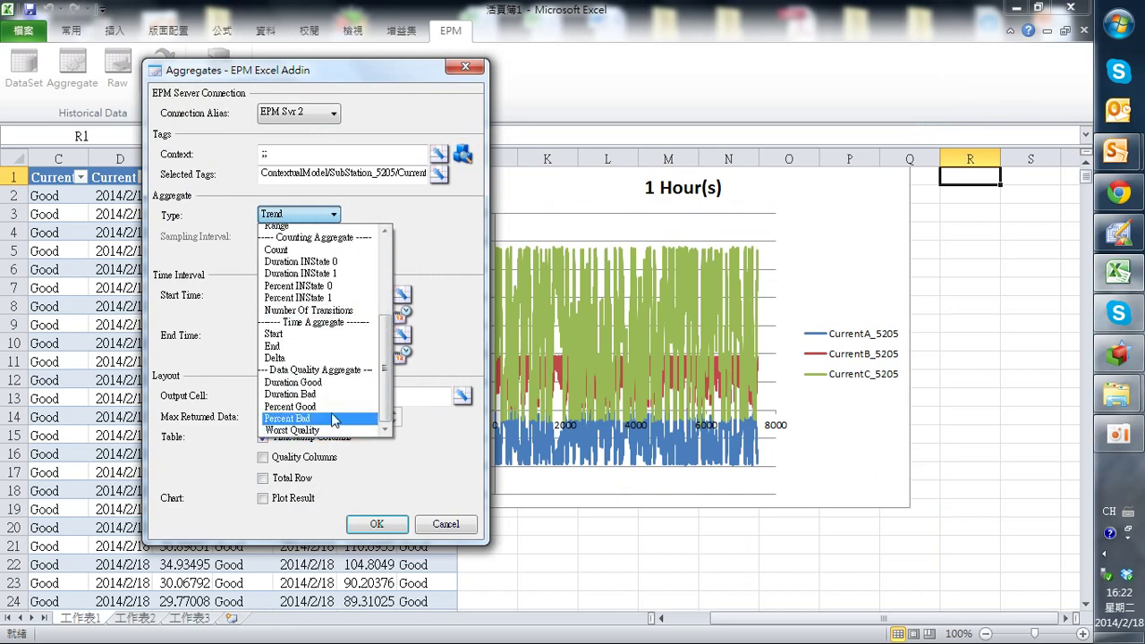
scroll(323, 345, "up", 4)
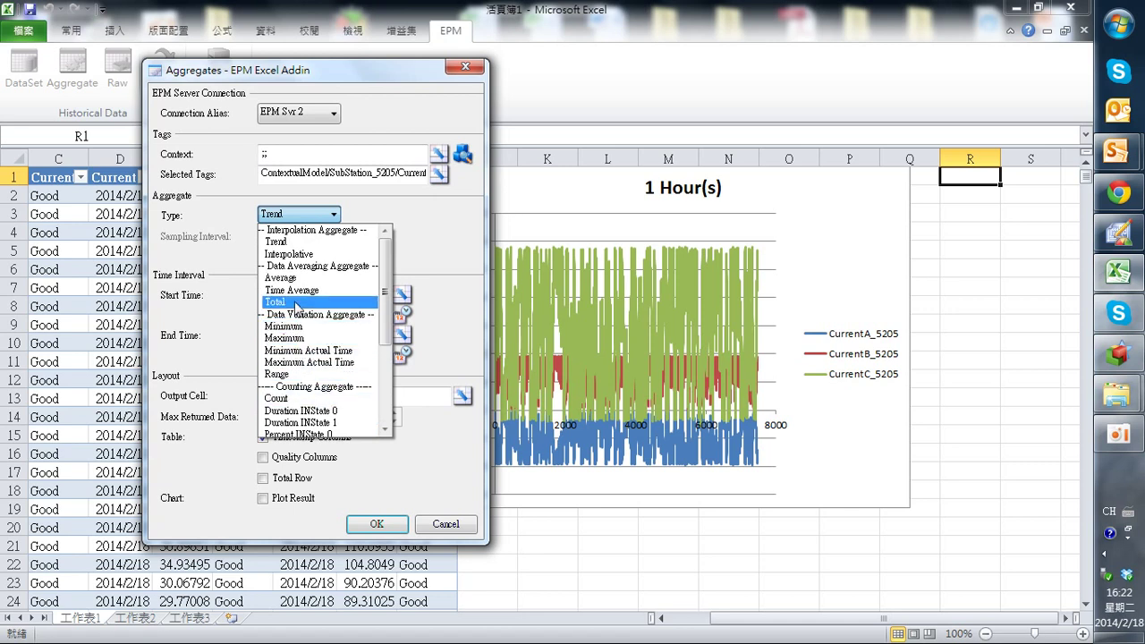
left_click(296, 307)
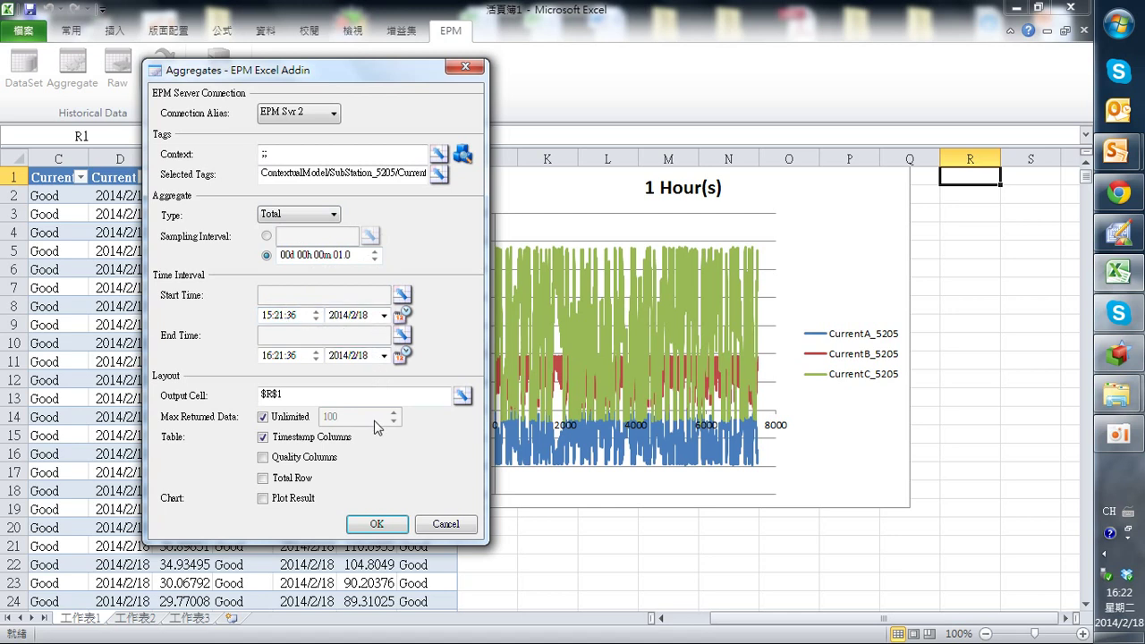
left_click(377, 524)
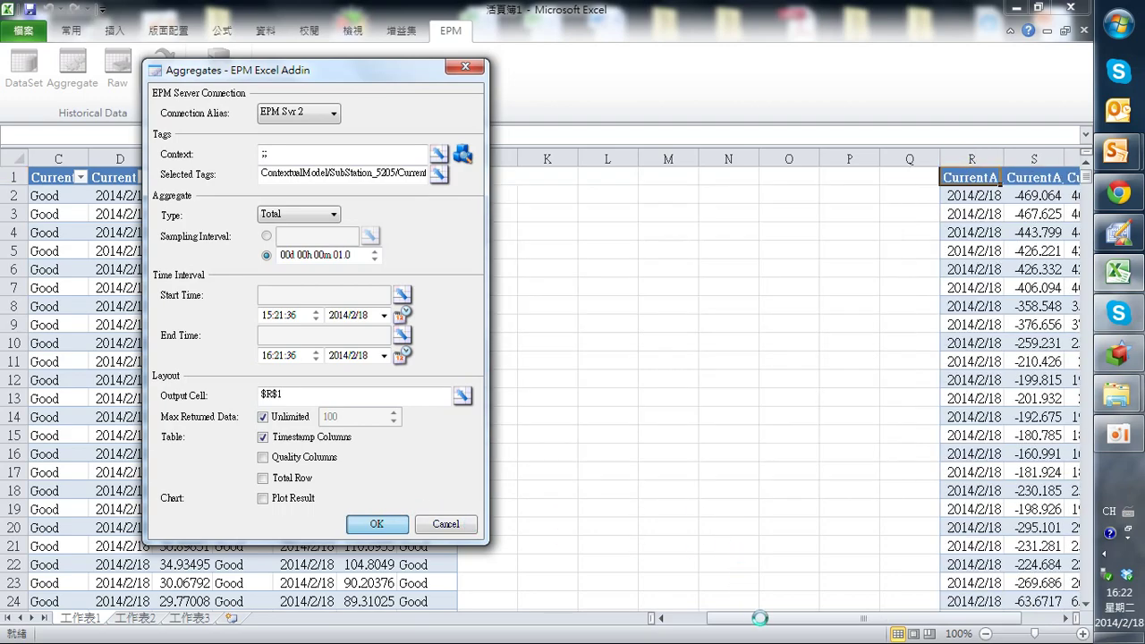
- Widen column S so Total values like -469.063741 show in full
left_click_drag(759, 617, 796, 626)
left_click_drag(850, 626, 849, 626)
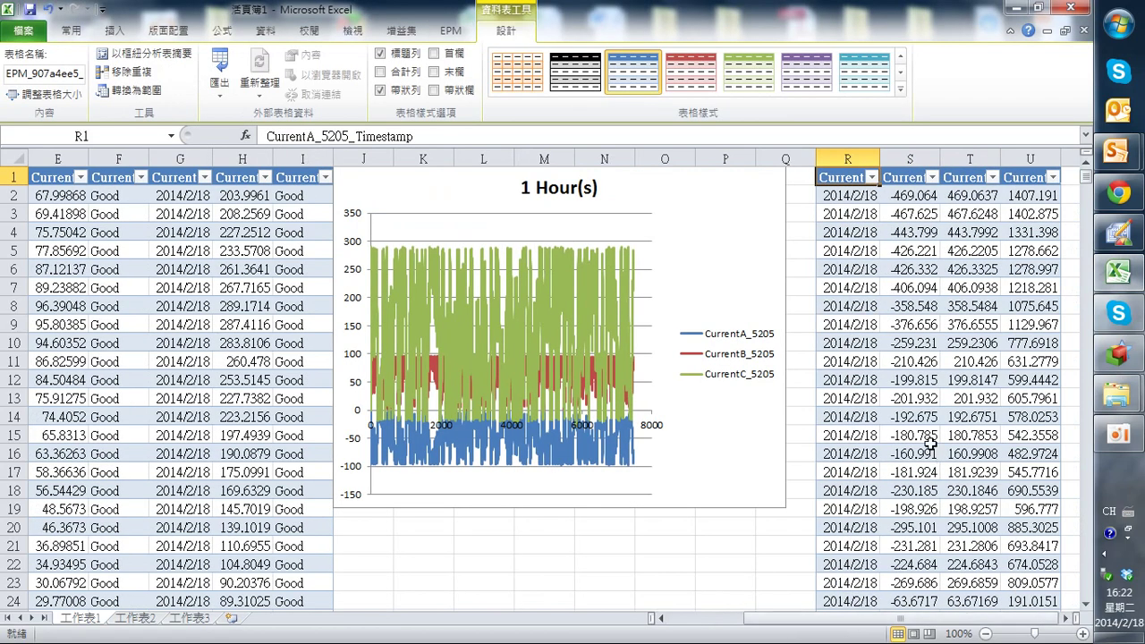
scroll(976, 221, "down", 5)
scroll(975, 221, "up", 3)
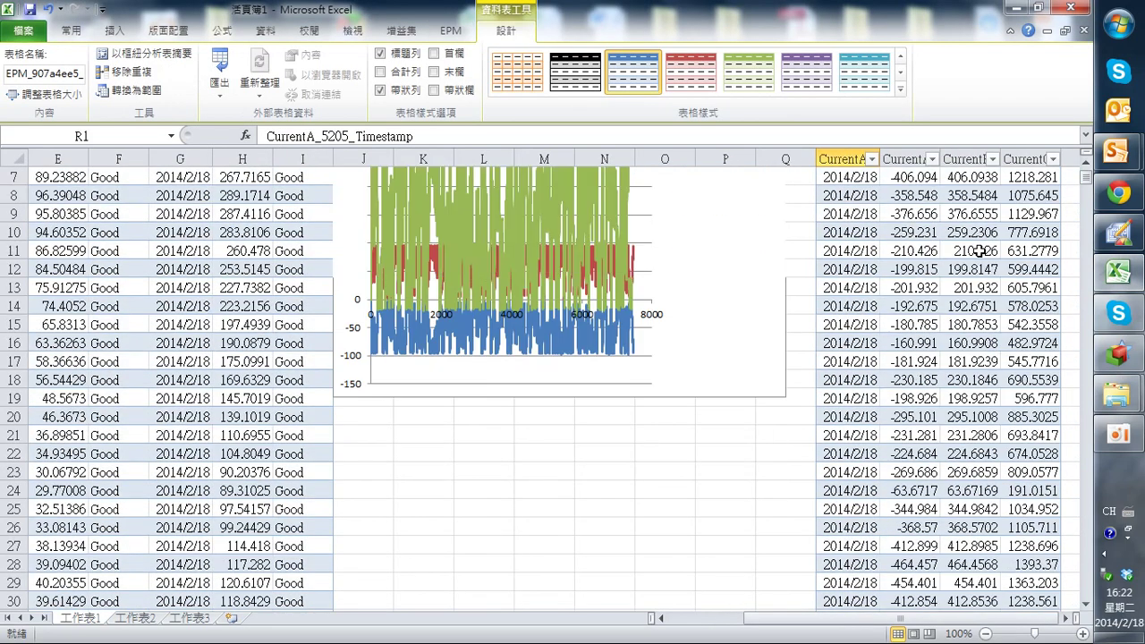
scroll(976, 221, "up", 2)
left_click_drag(938, 158, 1031, 158)
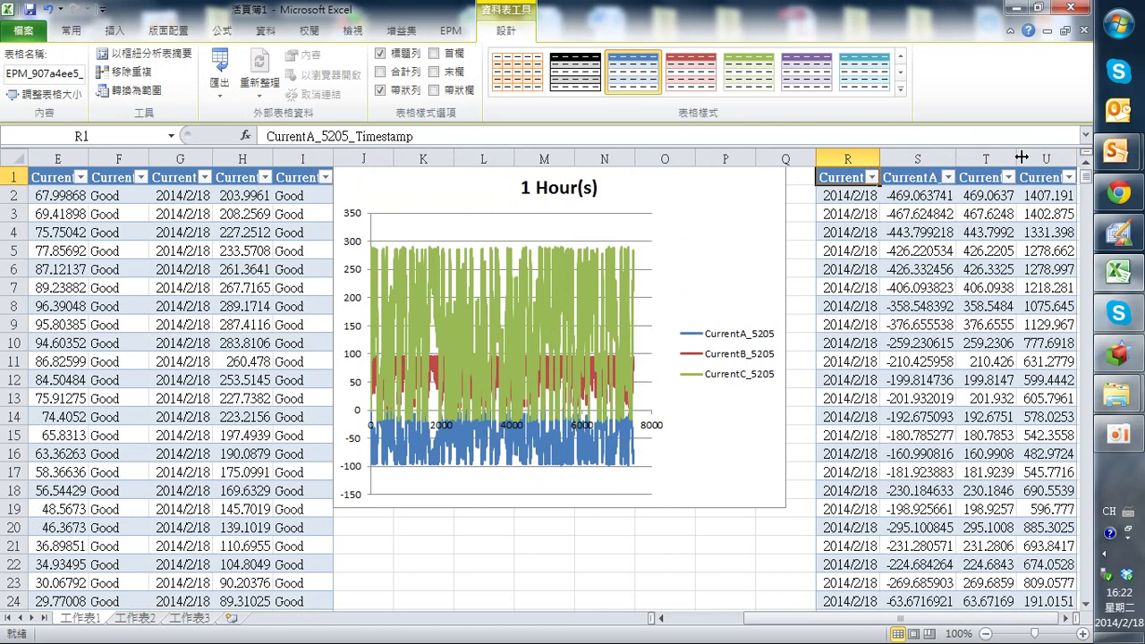
left_click(924, 211)
- Scroll through the aggregate table to review the Total current values
scroll(916, 232, "down", 5)
scroll(914, 245, "up", 1)
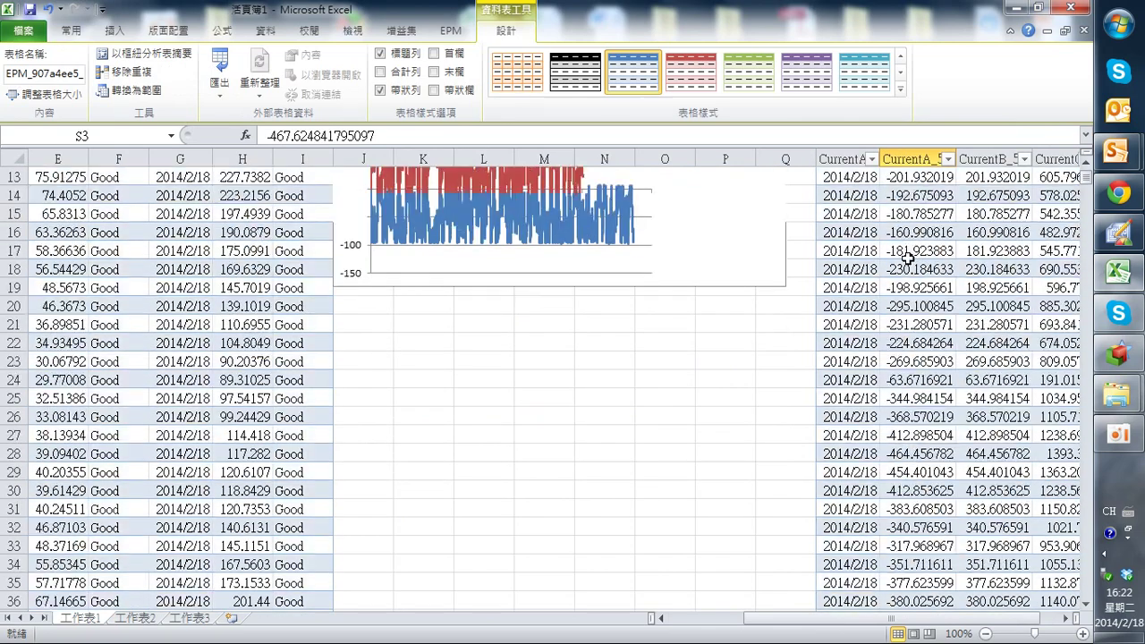
scroll(908, 251, "up", 4)
scroll(897, 257, "down", 1)
scroll(898, 257, "down", 13)
scroll(920, 270, "down", 7)
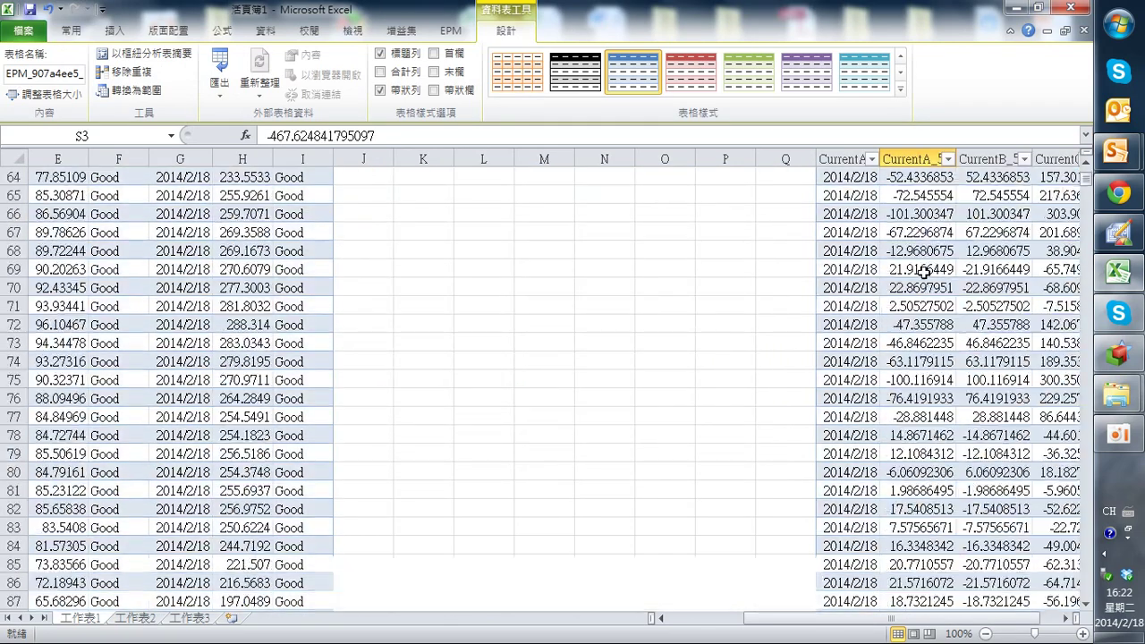
scroll(914, 271, "down", 7)
scroll(918, 280, "down", 8)
scroll(918, 280, "up", 8)
scroll(917, 280, "up", 9)
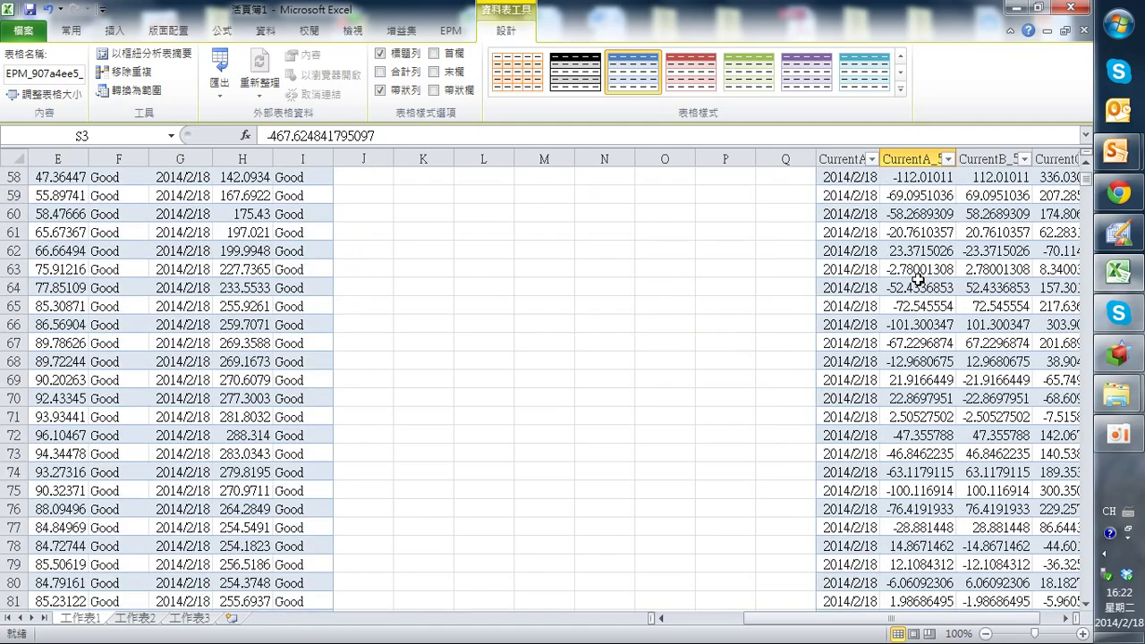
scroll(918, 280, "up", 12)
scroll(917, 280, "up", 7)
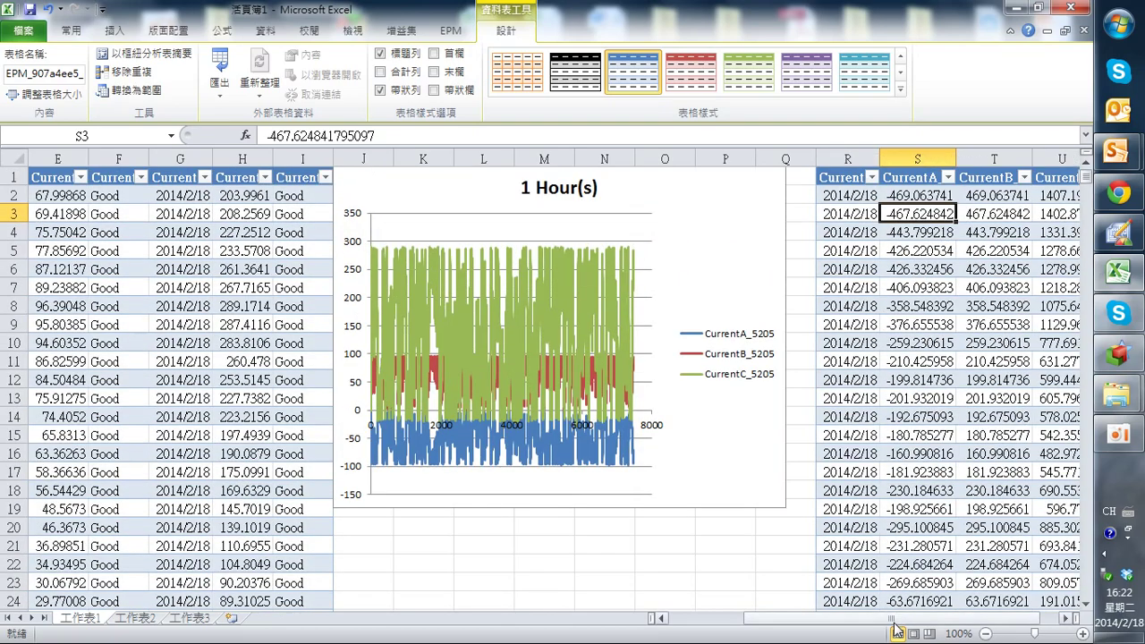
left_click(1065, 618)
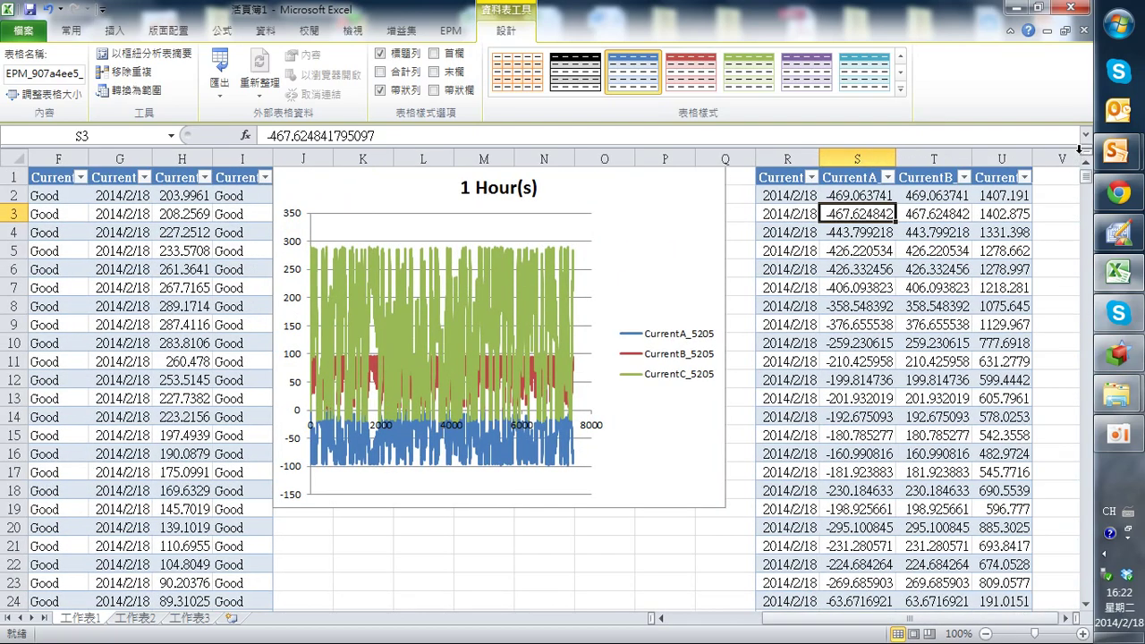
- Select cell X1 and open the EPM Raw Data settings on EPM Svr 2
left_click(1062, 176)
key("Right")
key("Right")
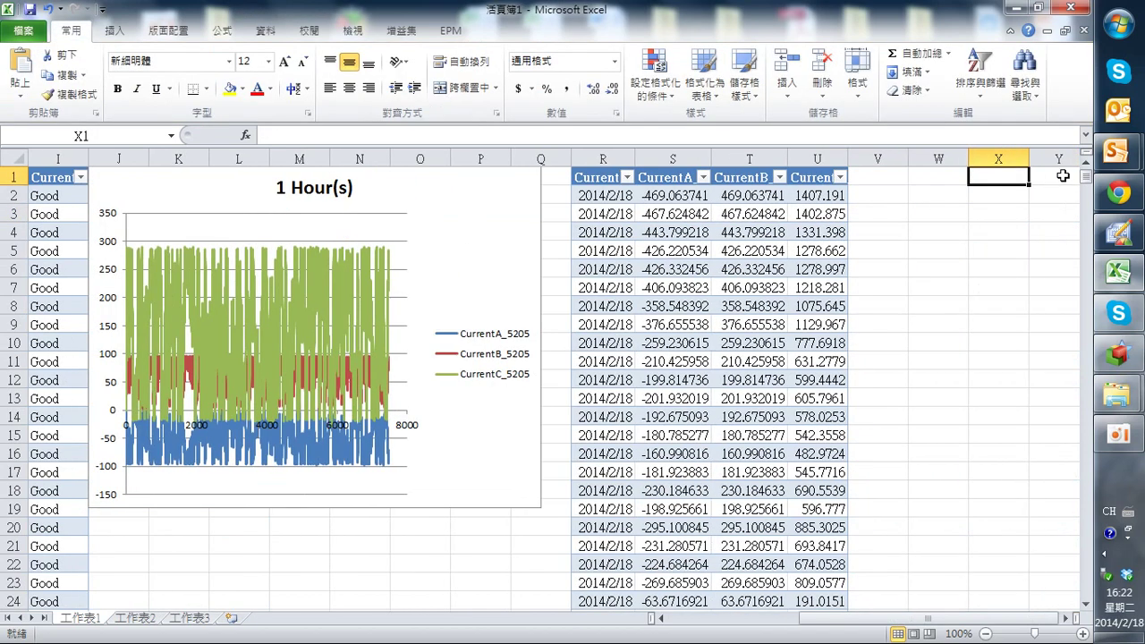
key("Right")
key("Right")
key("Right")
key("Right")
key("Right")
key("Right")
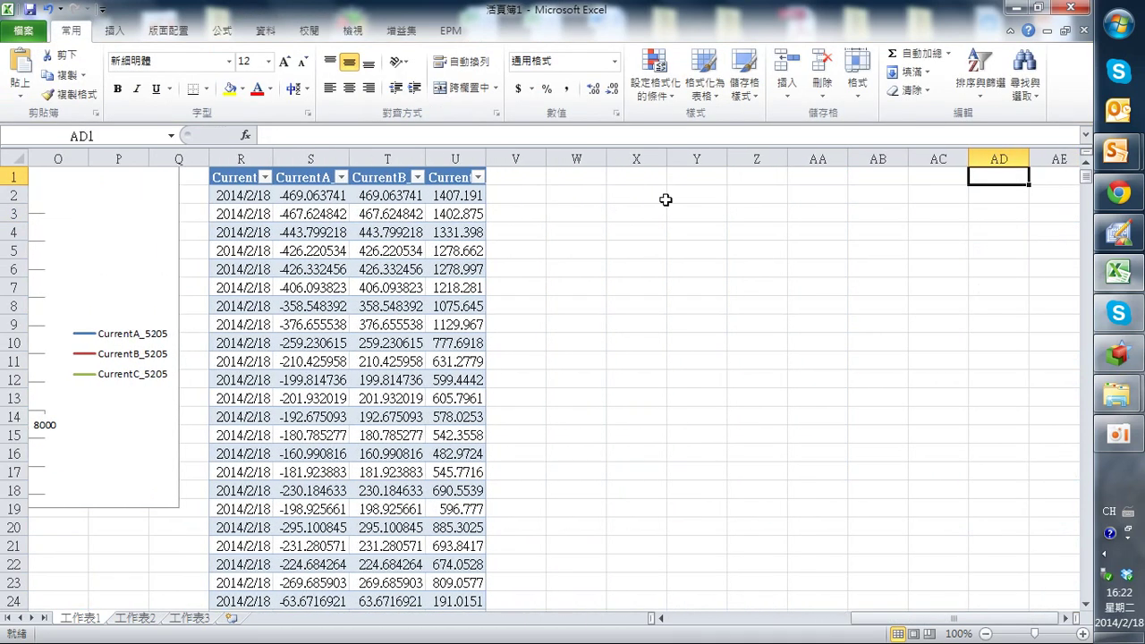
left_click(629, 177)
left_click(444, 34)
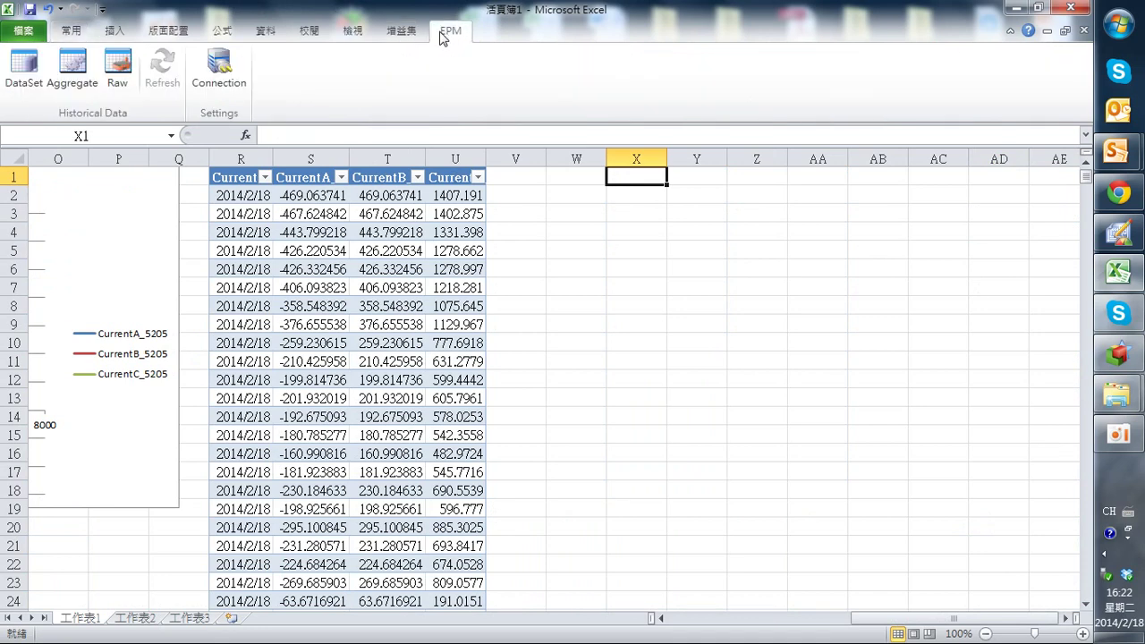
left_click(119, 67)
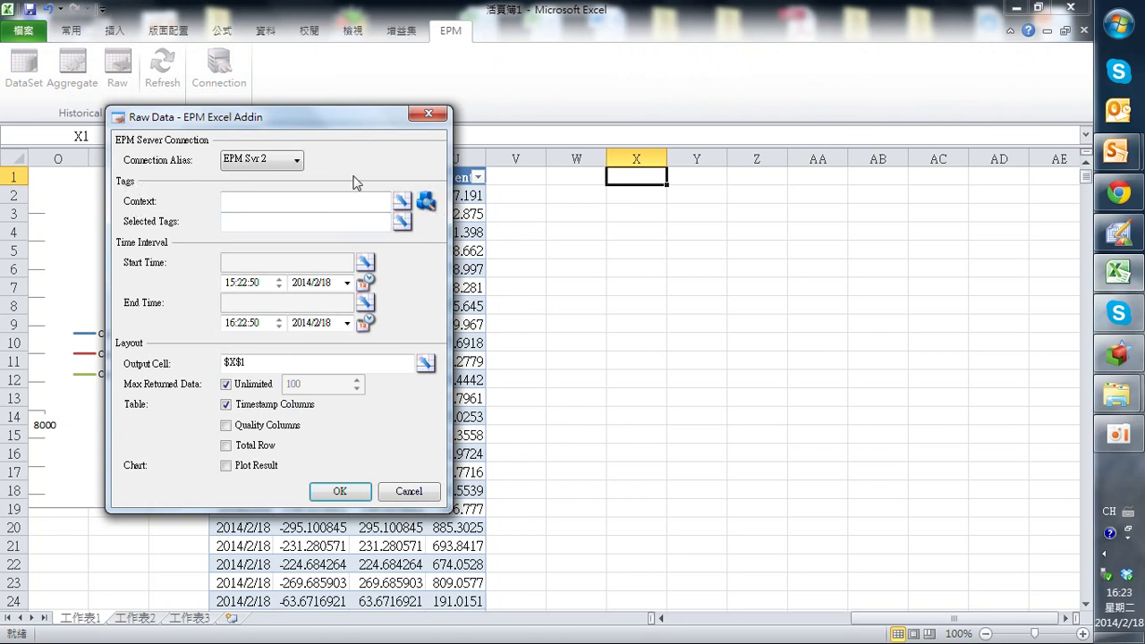
- Query raw data for CurrentA, CurrentB and CurrentC_5205 from SubStation_5205 into X1
left_click(426, 202)
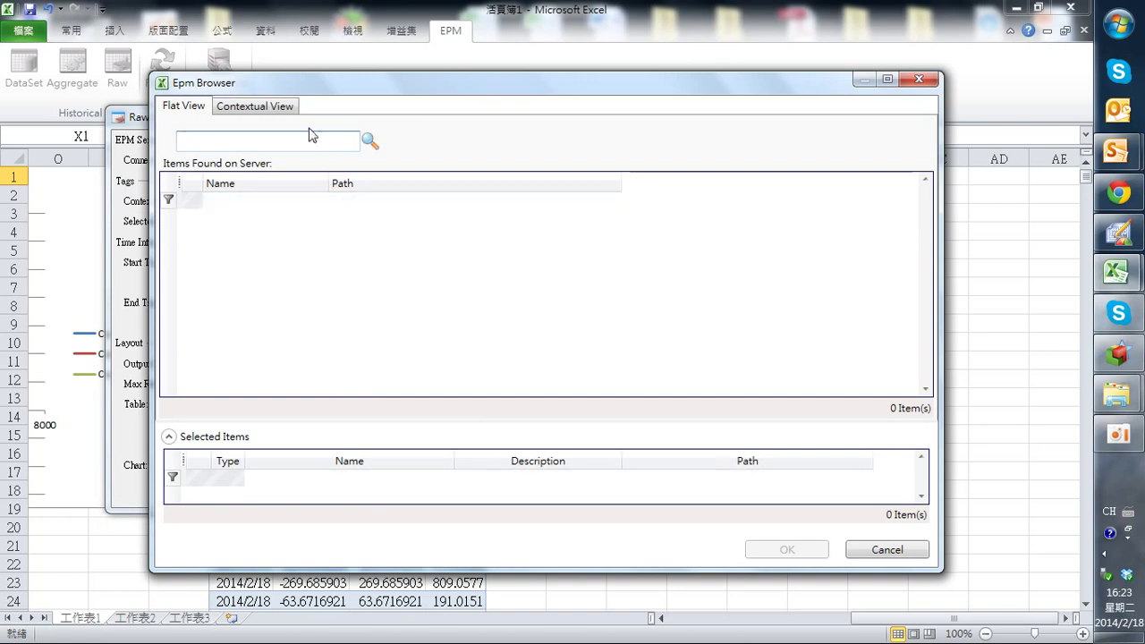
left_click(271, 106)
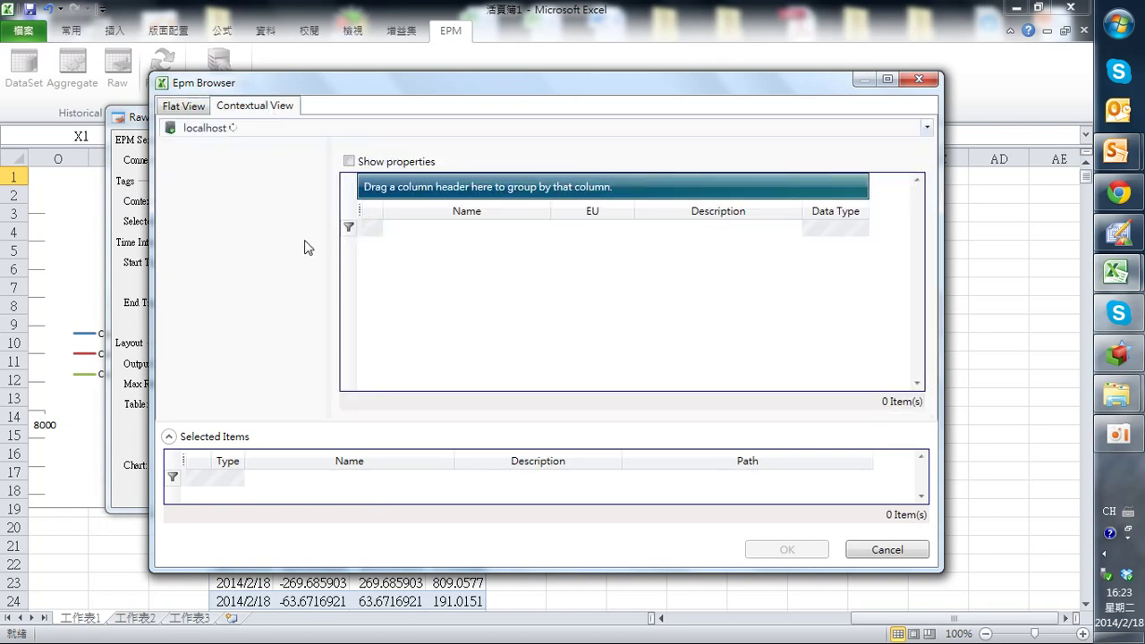
left_click(258, 187)
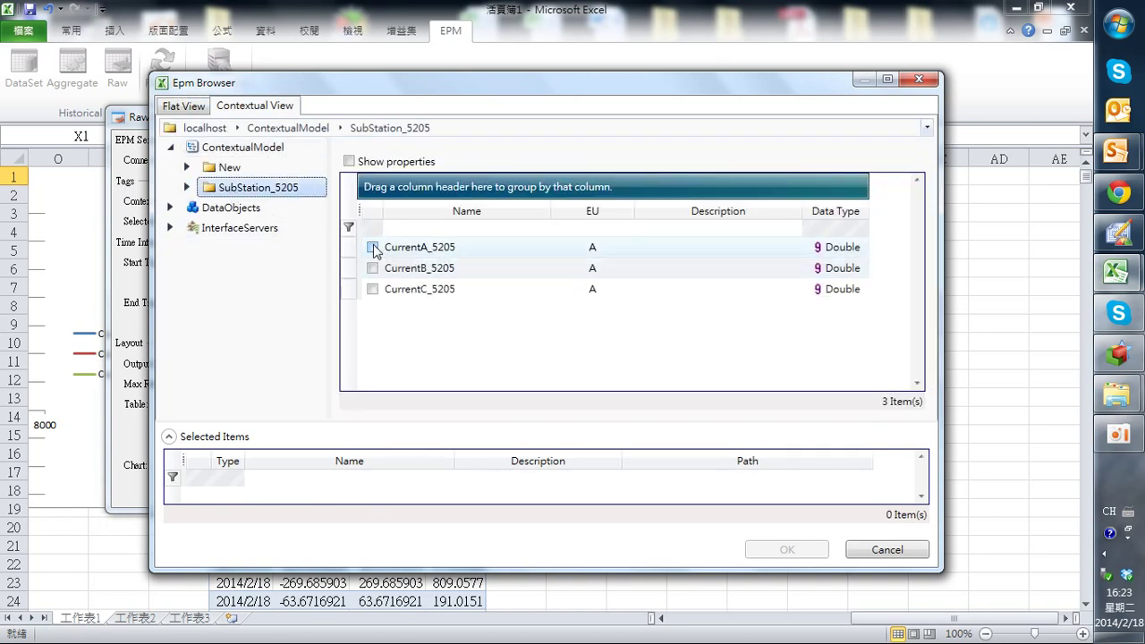
left_click(372, 247)
left_click(372, 268)
left_click(372, 289)
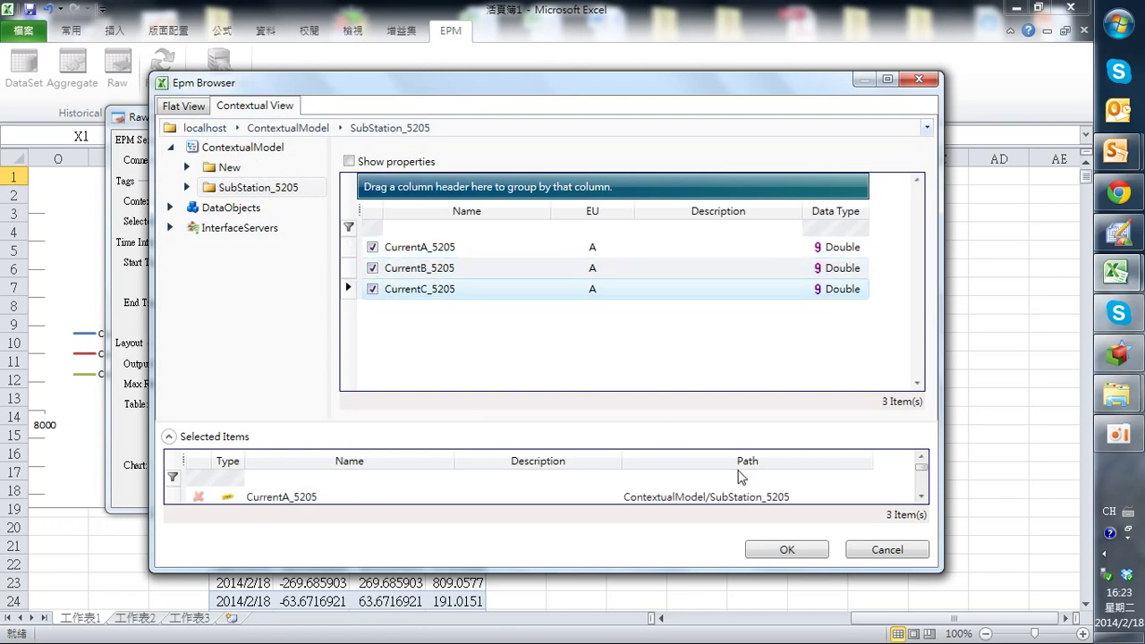
left_click(799, 552)
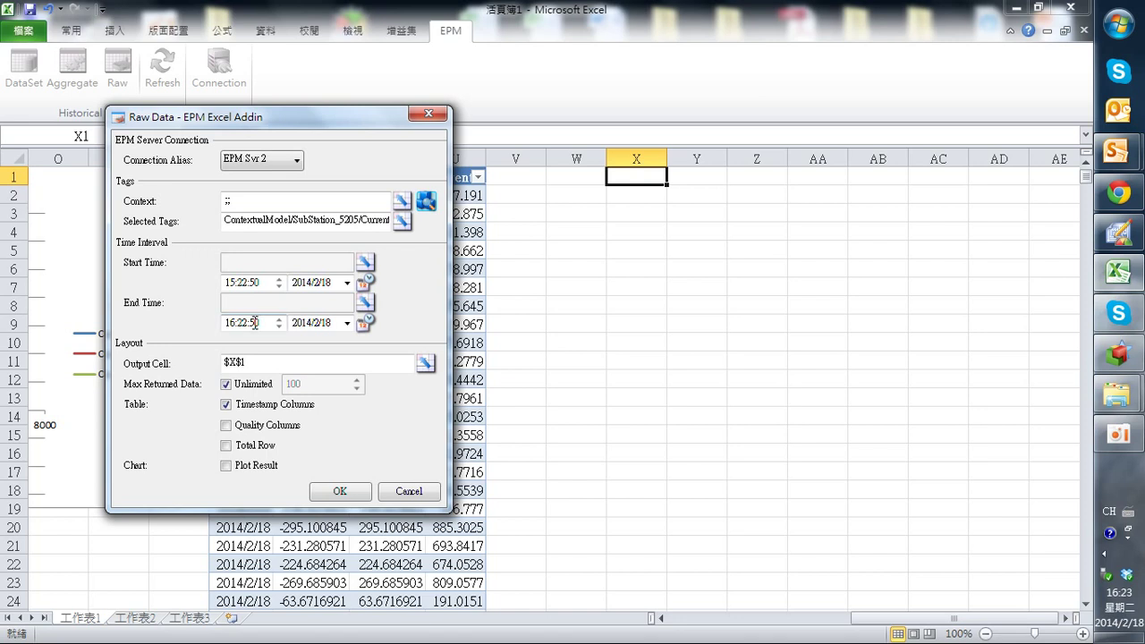
left_click(341, 479)
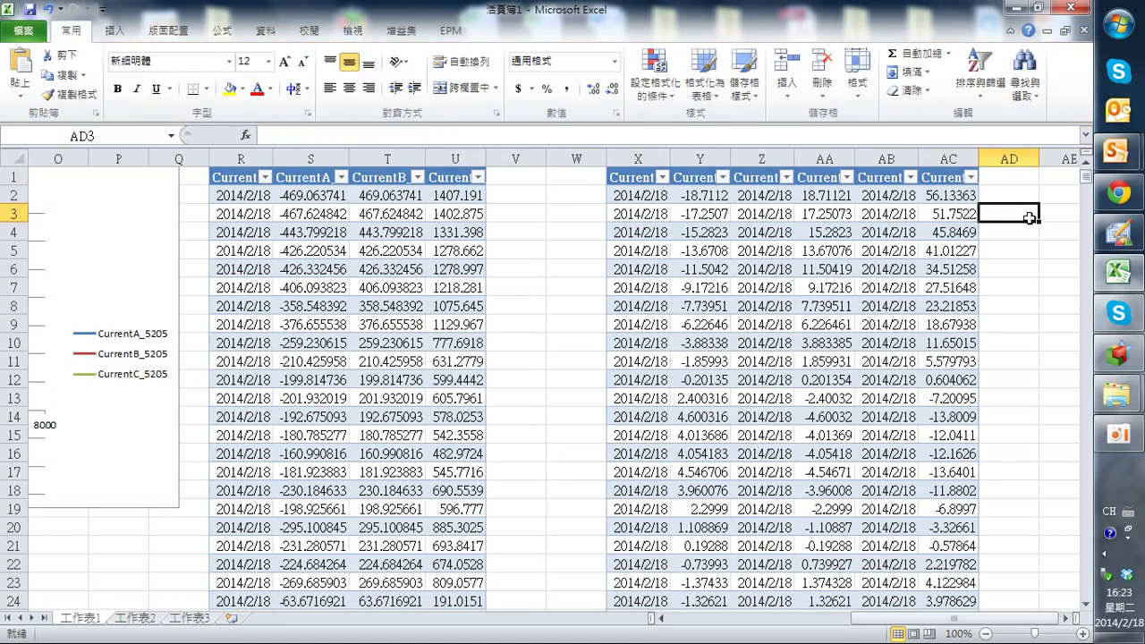
- Widen column X to show its full header and return to the EPM ribbon
left_click_drag(671, 158, 721, 158)
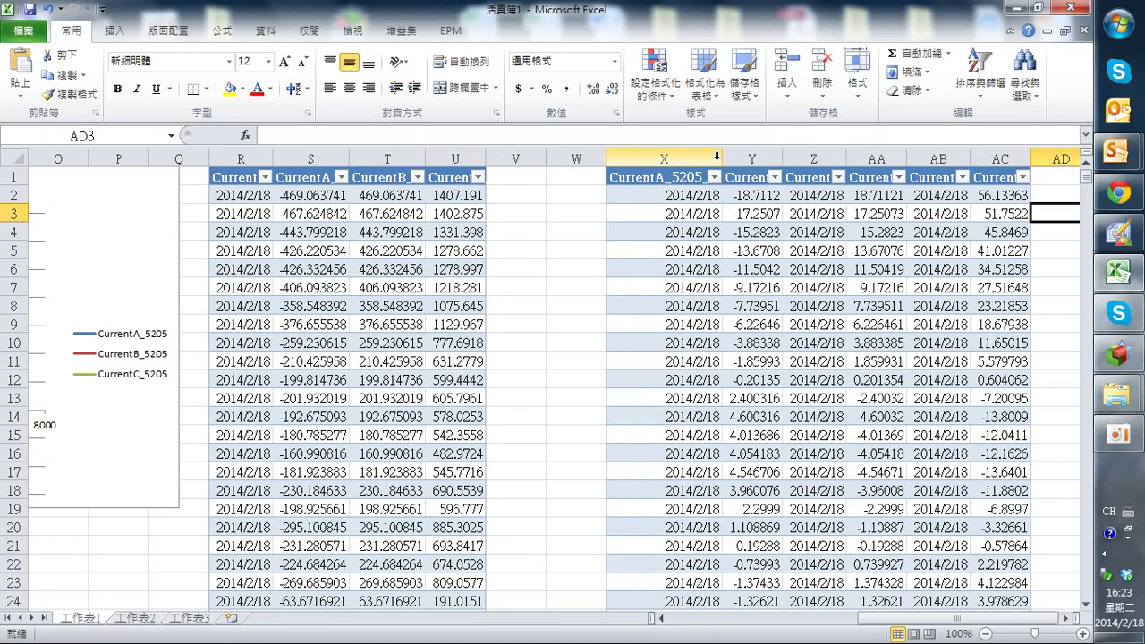
left_click_drag(924, 617, 925, 617)
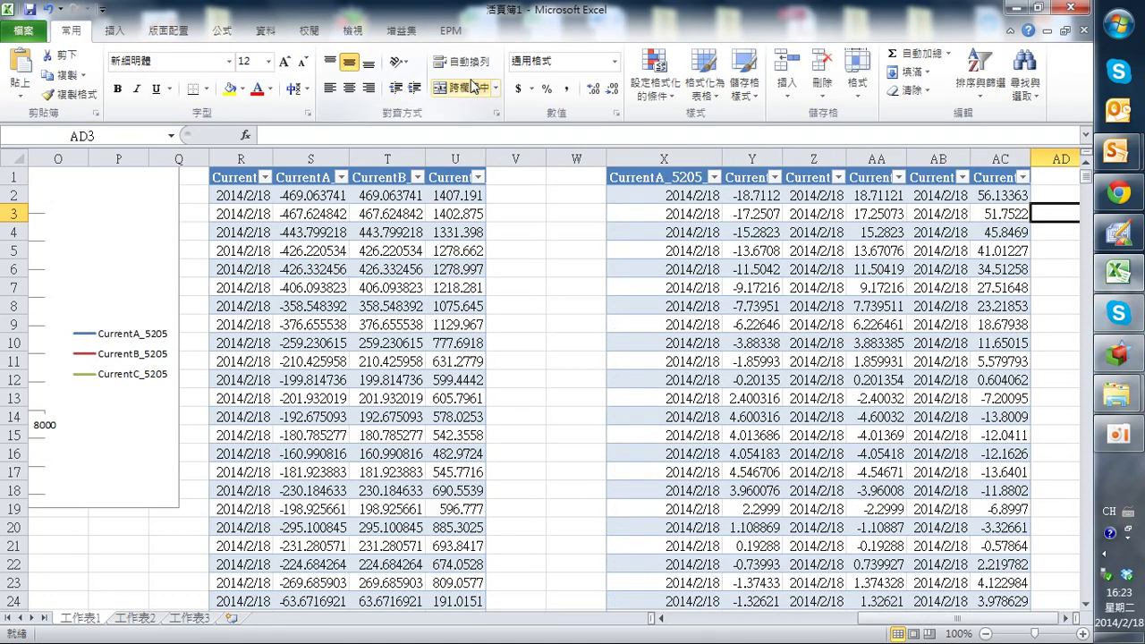
left_click(454, 32)
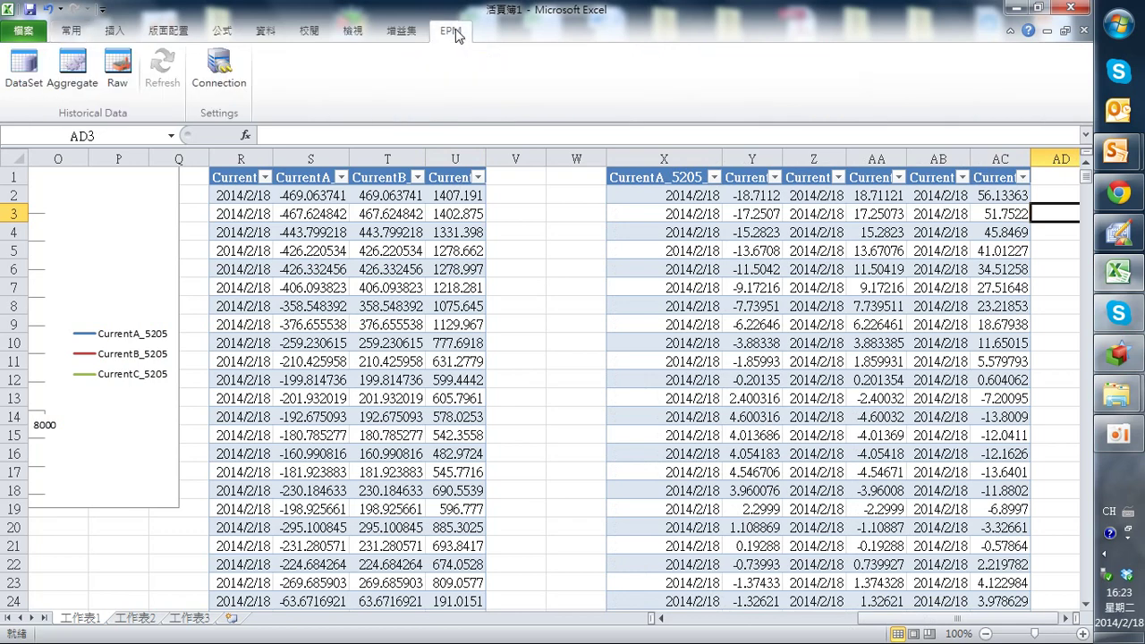
left_click_drag(896, 632, 694, 631)
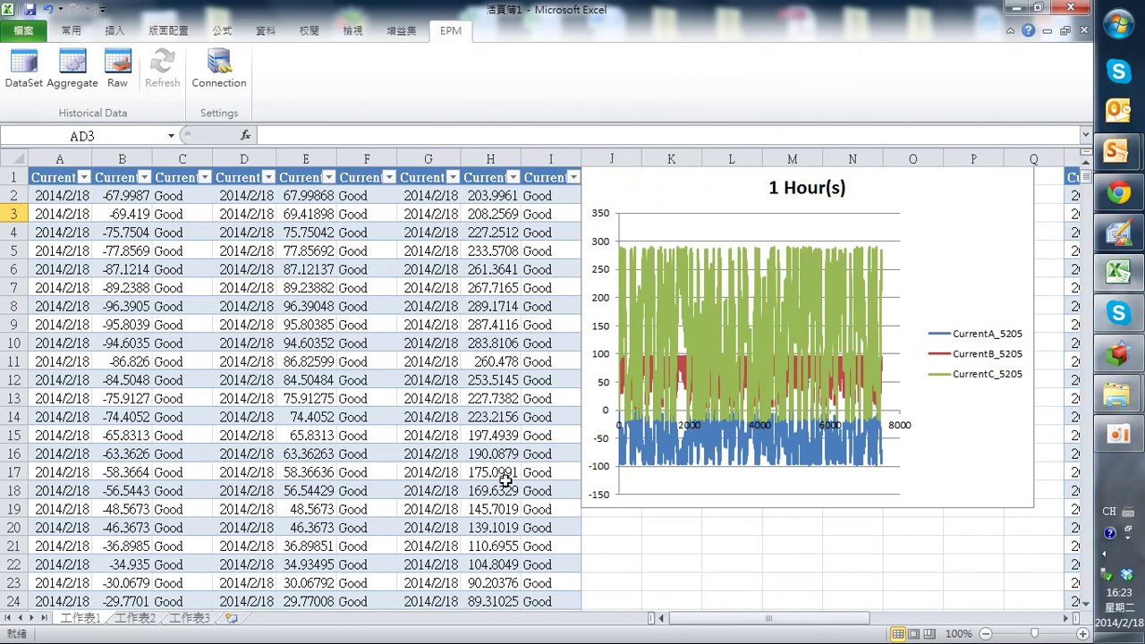